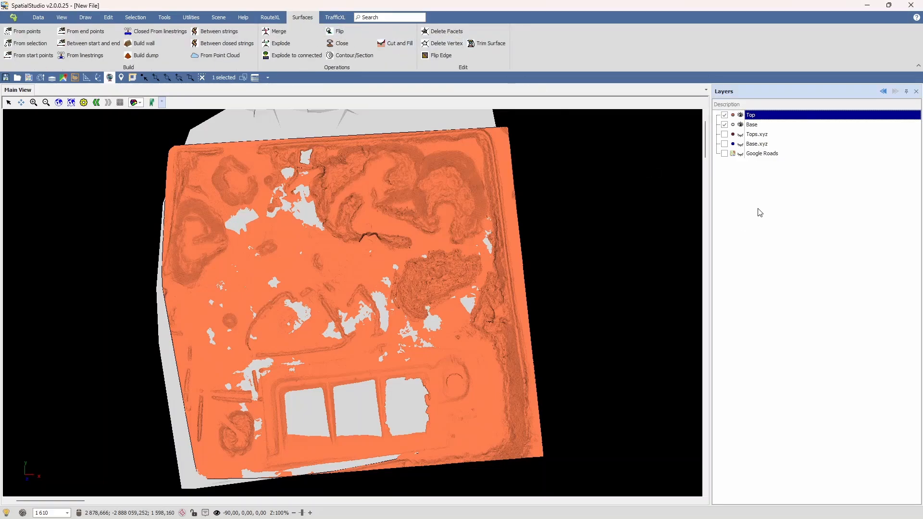
click(753, 126)
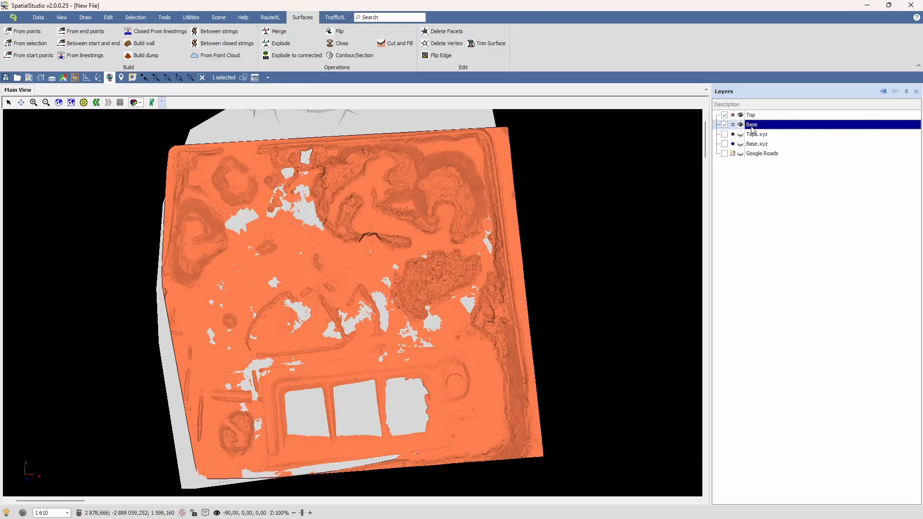
click(751, 117)
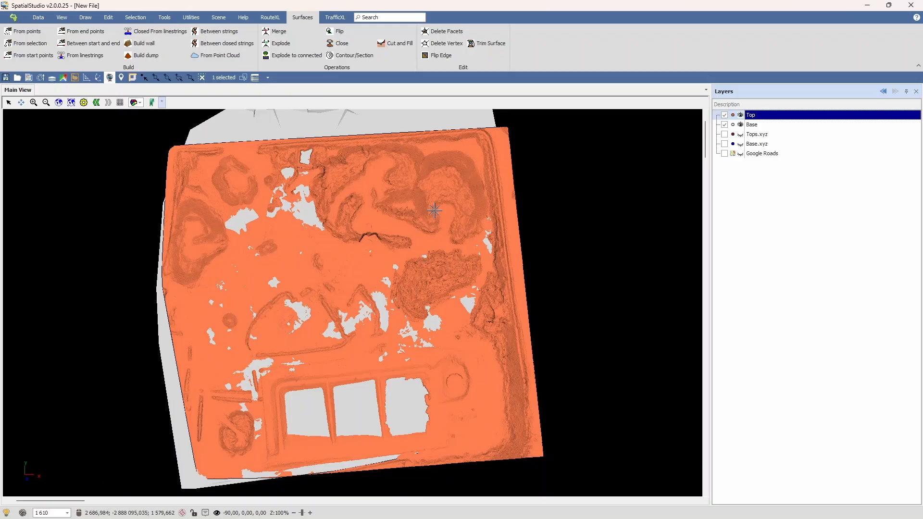
scroll(435, 211, up, 1)
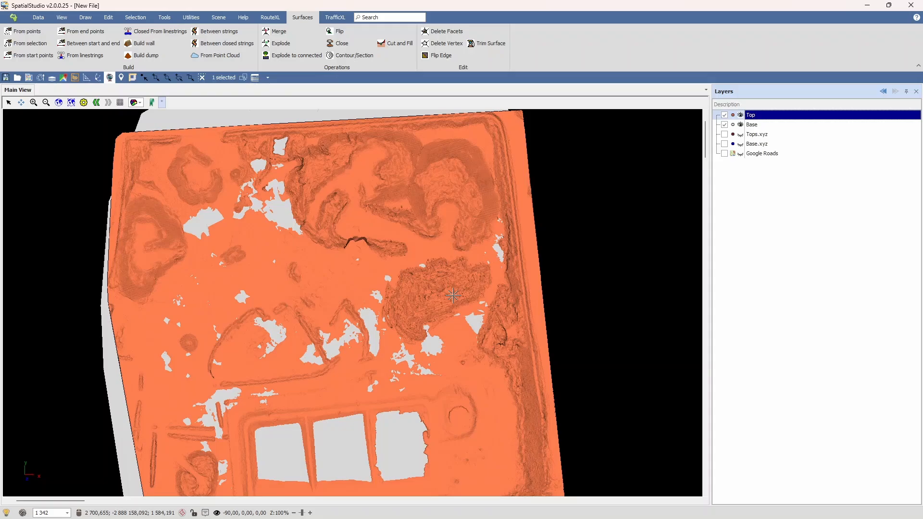
scroll(443, 262, down, 1)
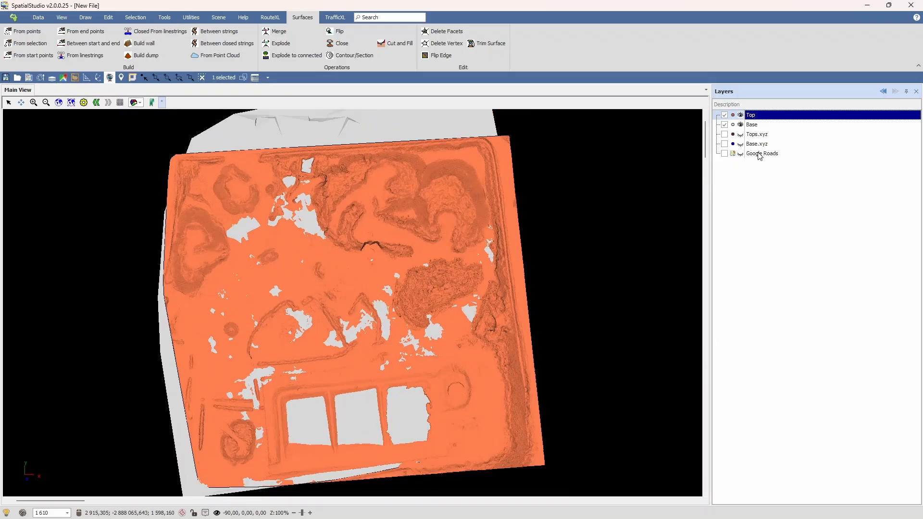
Start a Cut and Fill calculation and add the Base layer's surface as the base surface
click(402, 44)
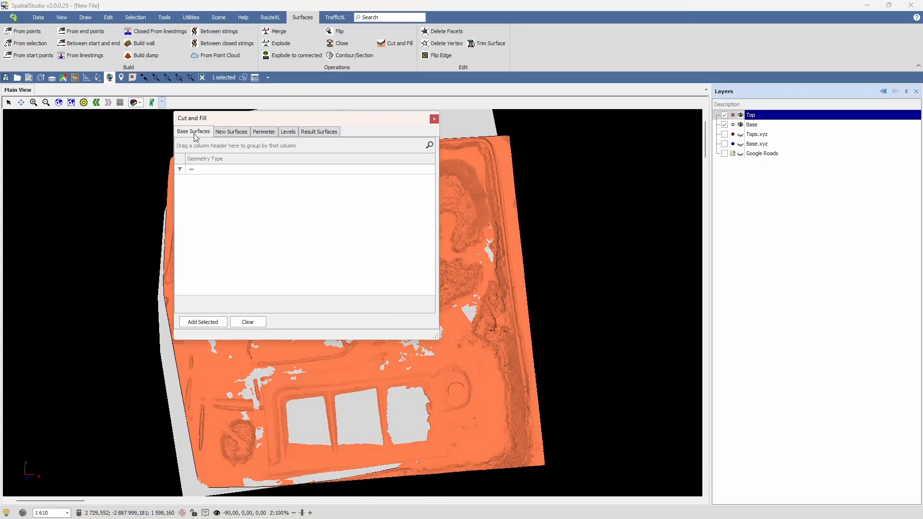
click(753, 126)
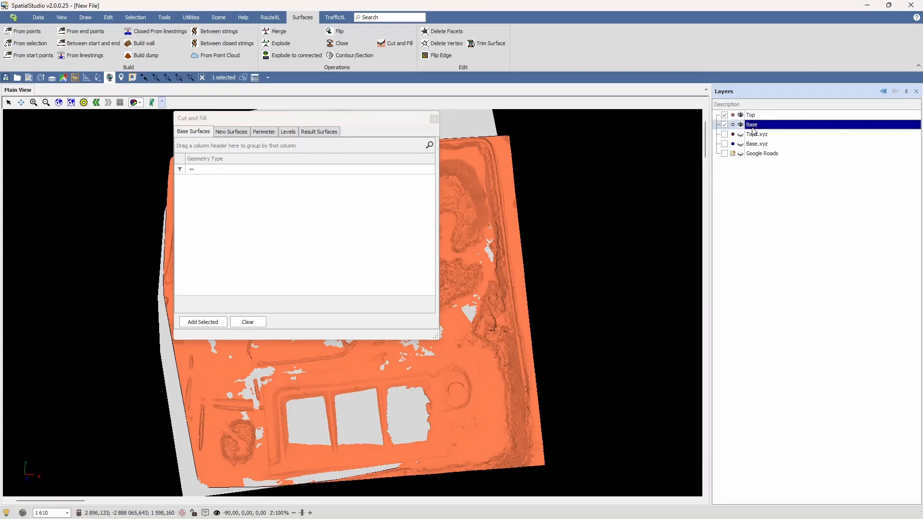
right_click(754, 130)
mouse_move(793, 208)
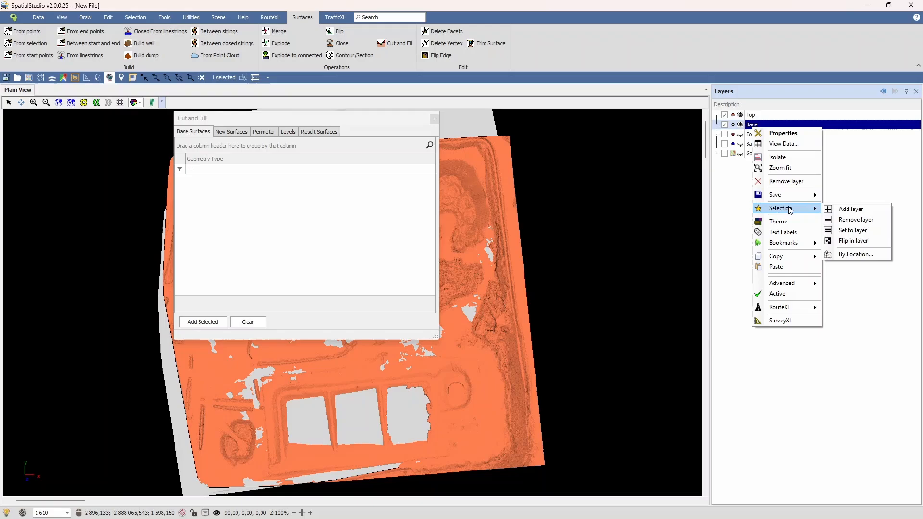
click(851, 211)
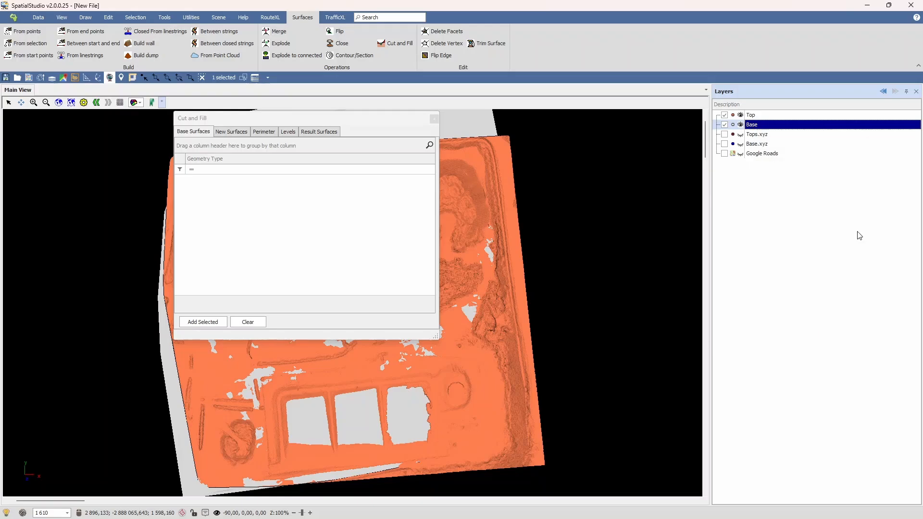
click(217, 322)
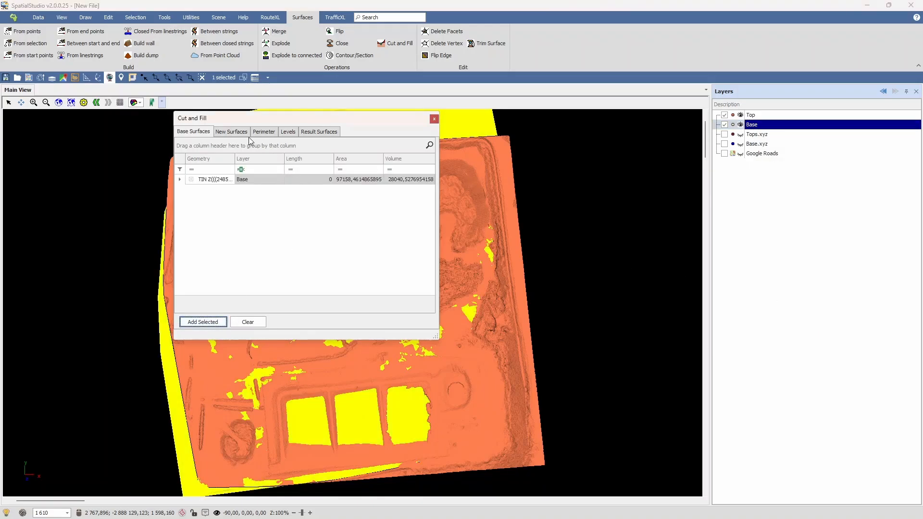
Set the selection to the Top layer and add its surface as the new surface for Cut and Fill
click(231, 132)
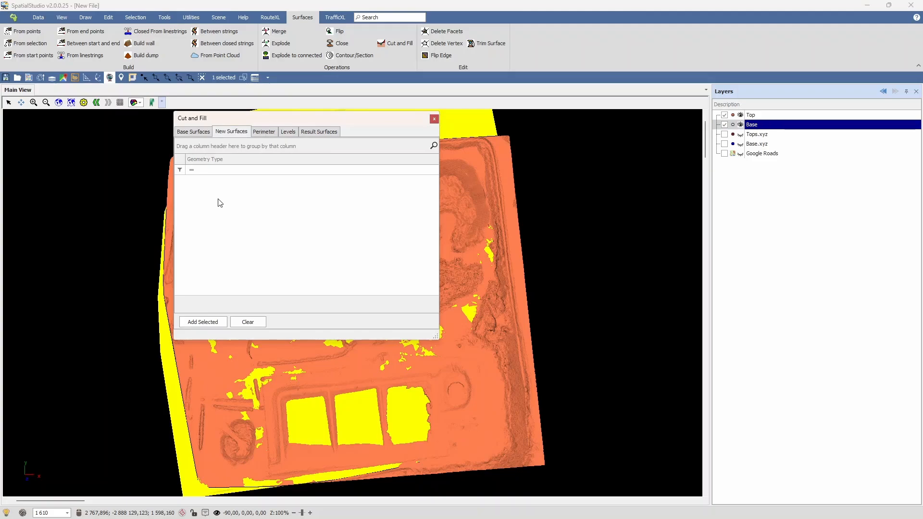
click(752, 115)
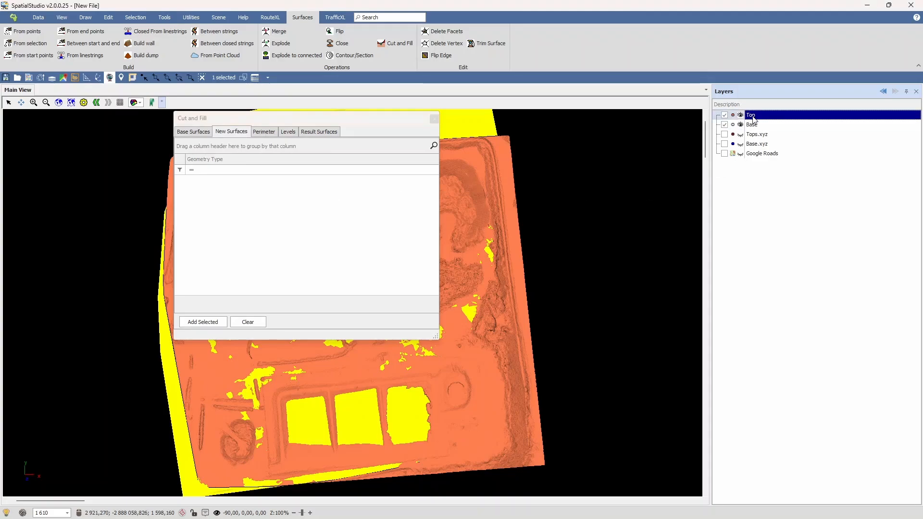
right_click(752, 117)
mouse_move(791, 197)
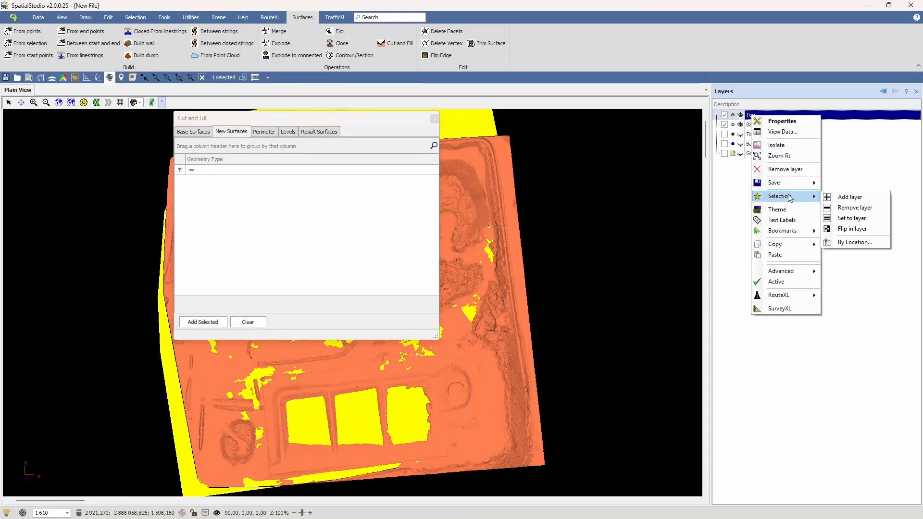
click(862, 218)
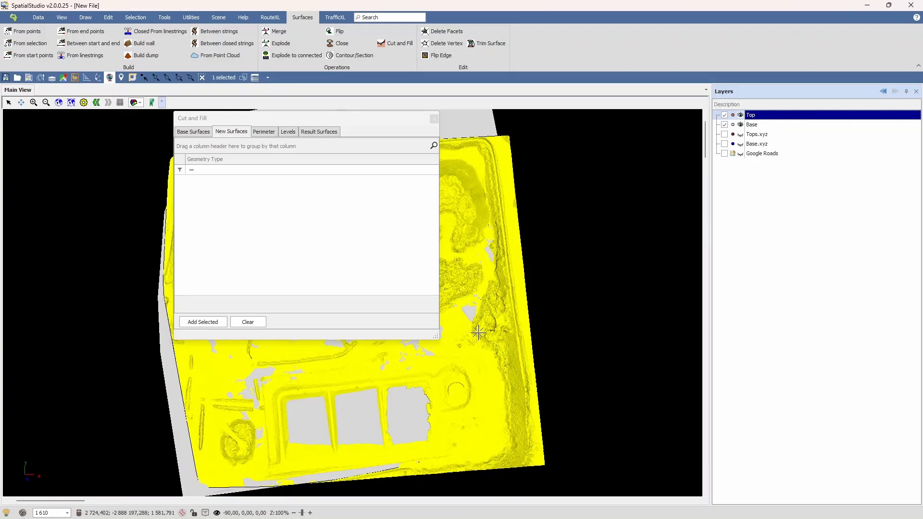
click(205, 321)
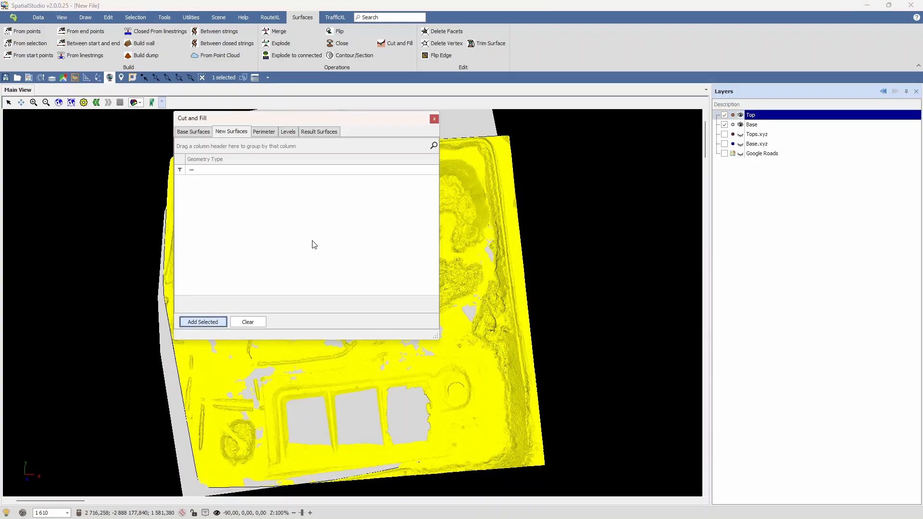
Draw a closed 3D linestring around the oval stockpile east of the site's centre and save it in a new layer
drag(336, 115, 196, 113)
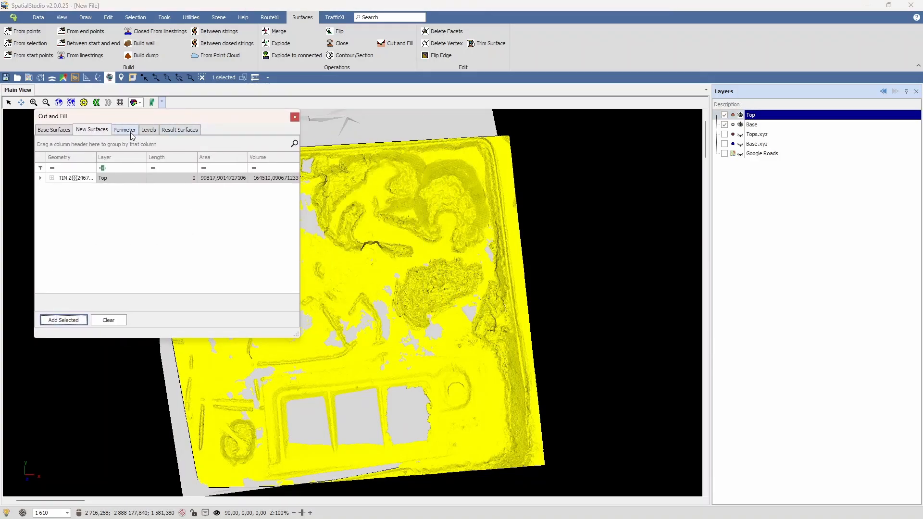
click(132, 135)
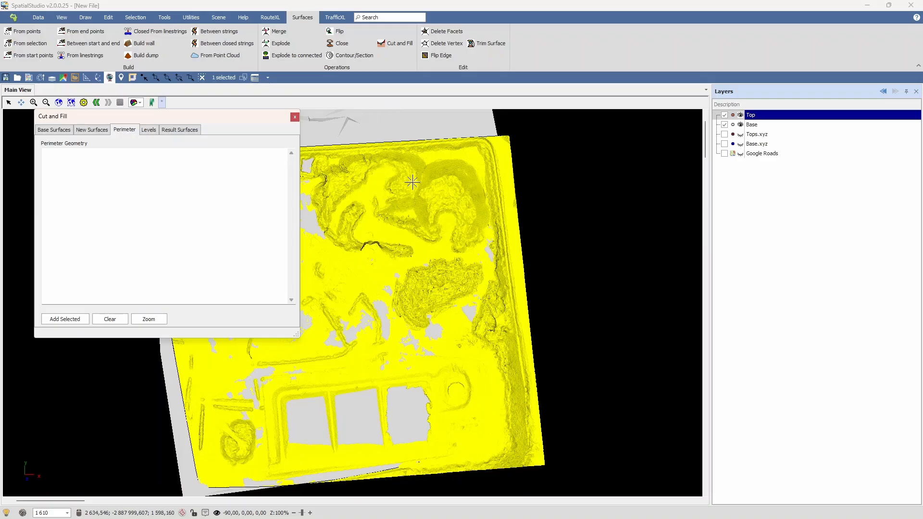
scroll(441, 313, up, 3)
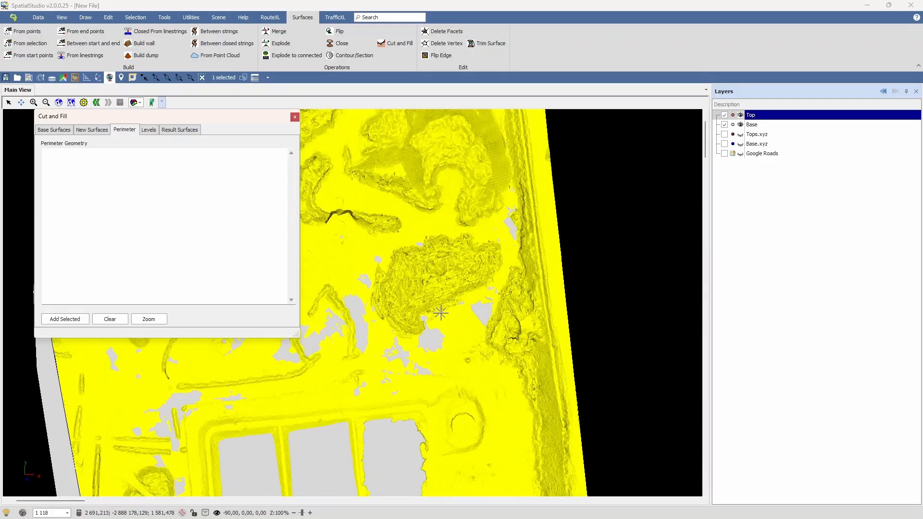
scroll(475, 295, up, 1)
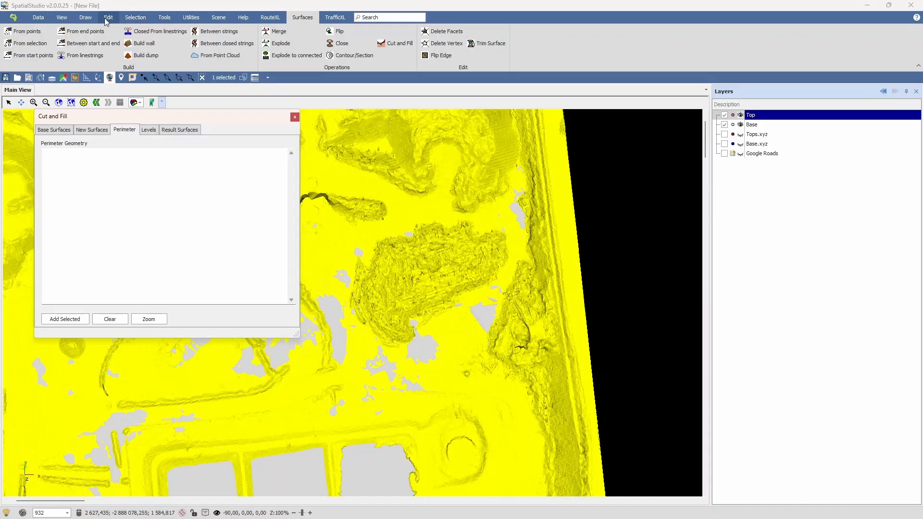
click(86, 18)
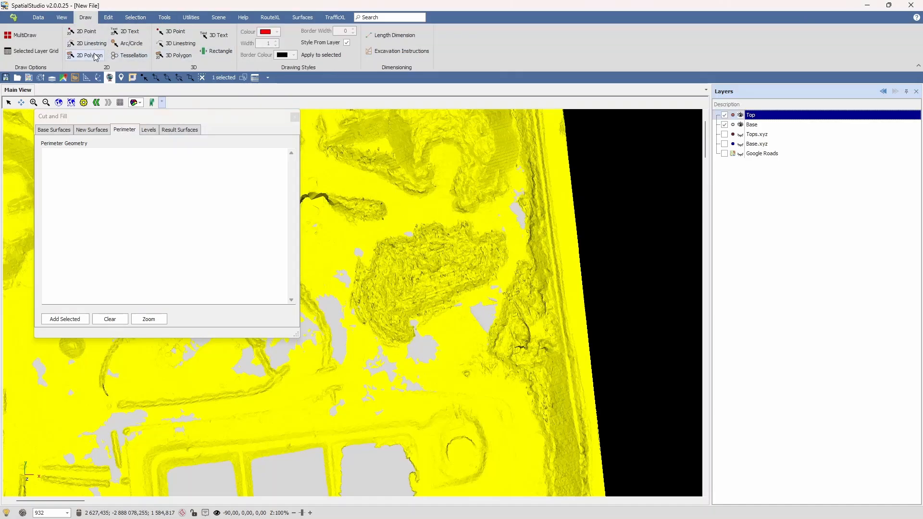
click(177, 44)
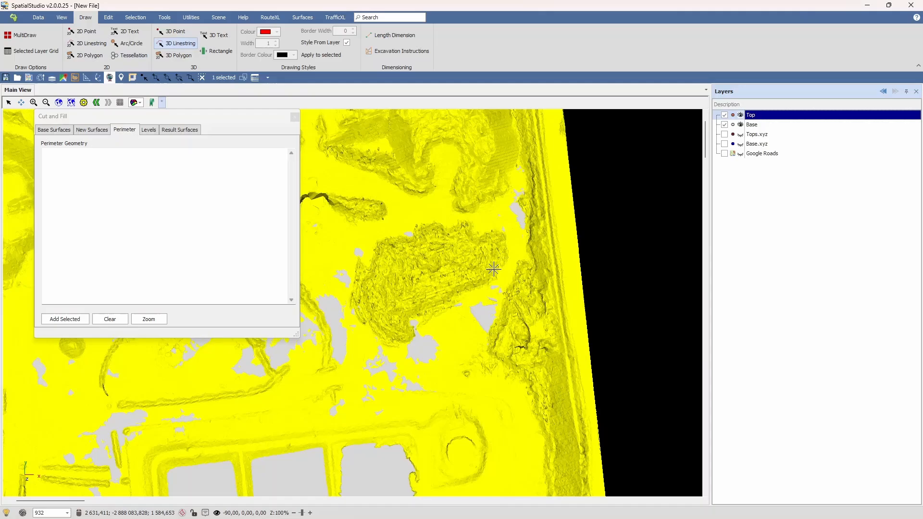
click(428, 335)
click(399, 353)
click(344, 317)
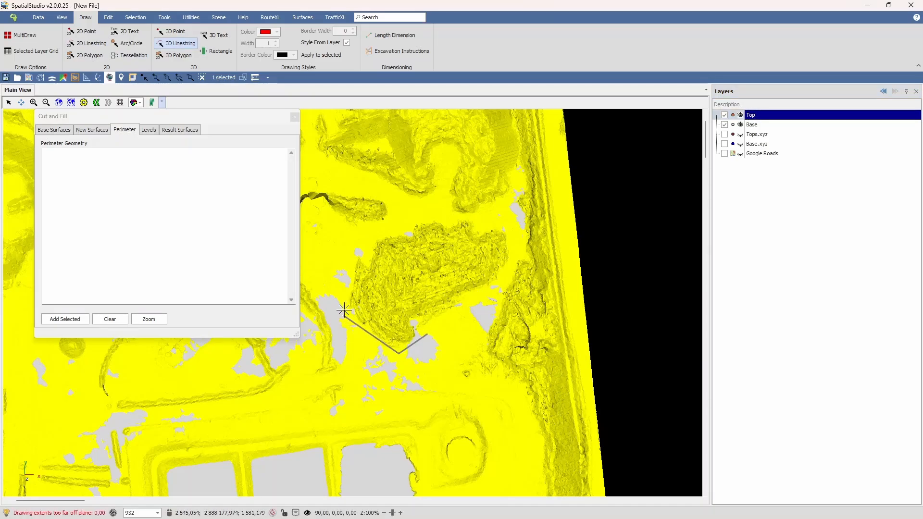
click(346, 265)
click(373, 239)
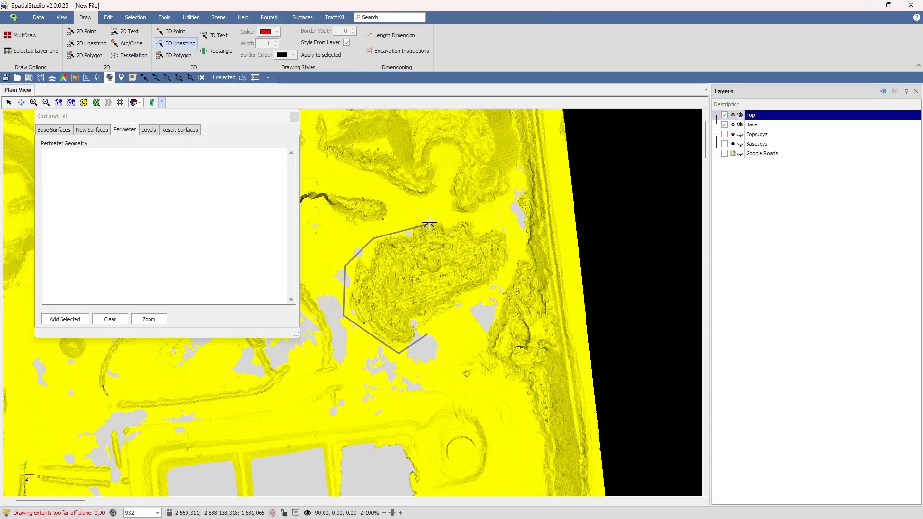
click(430, 221)
click(467, 220)
click(505, 230)
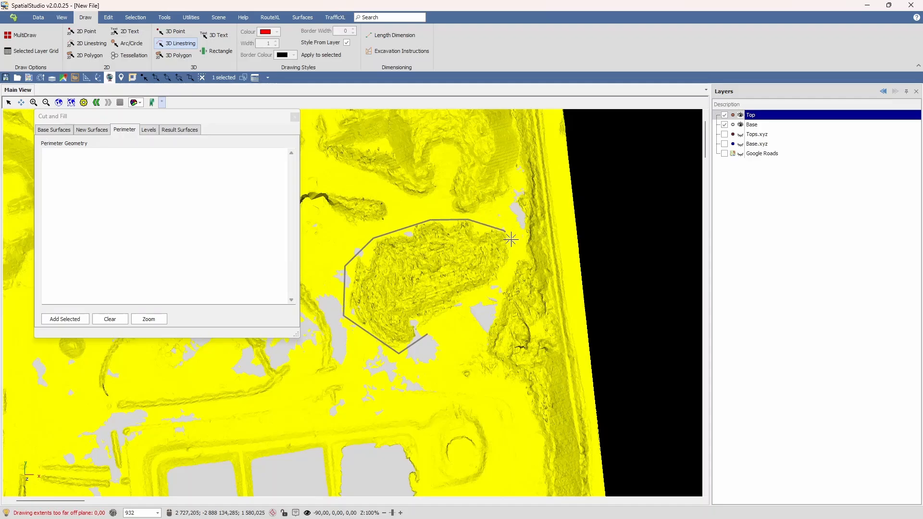
click(513, 255)
click(492, 299)
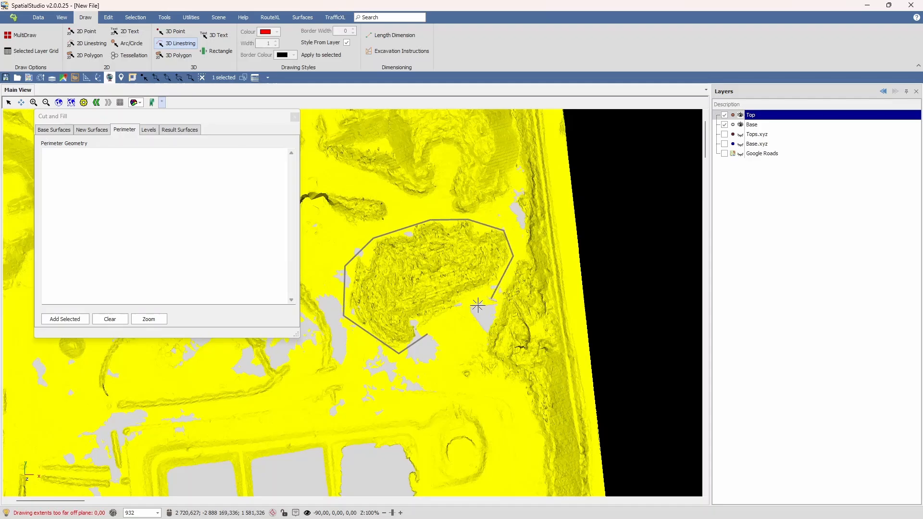
click(439, 321)
double_click(437, 328)
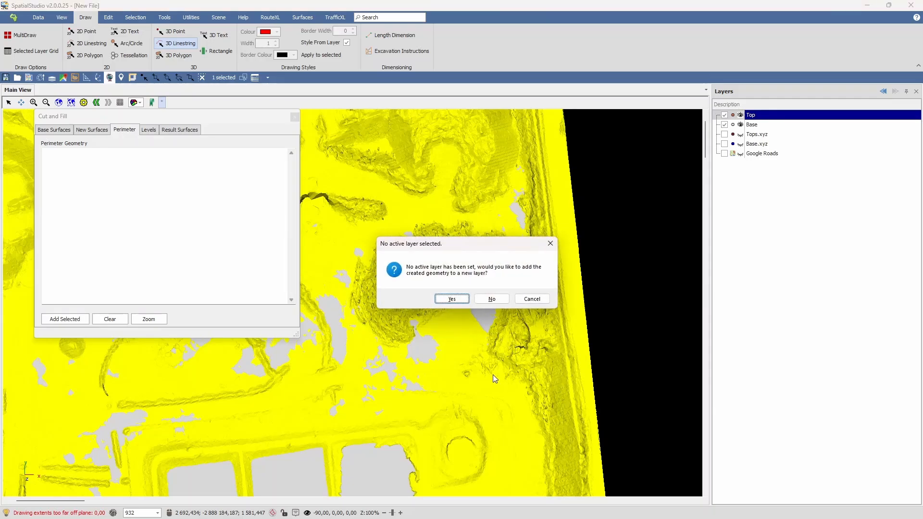
click(452, 299)
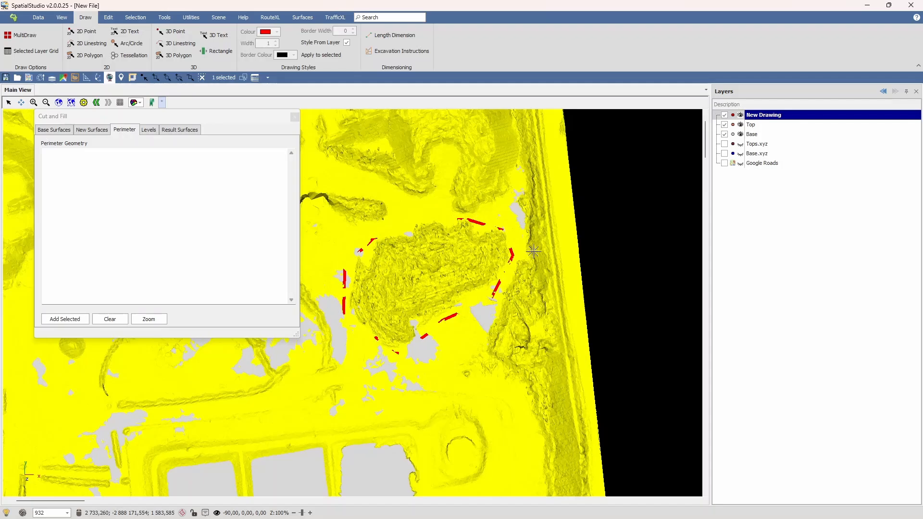
Set the selection to the New Drawing layer and add its linestring as the Cut and Fill perimeter geometry
right_click(753, 119)
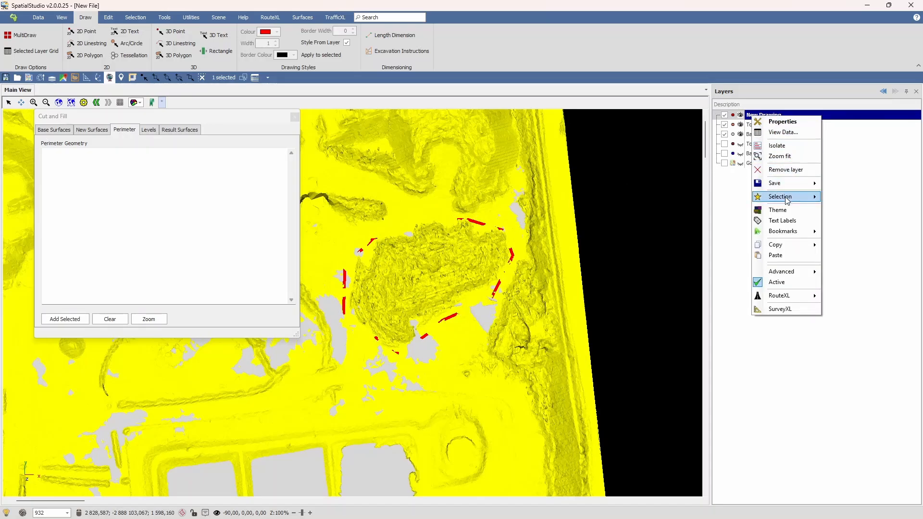
mouse_move(787, 201)
click(862, 220)
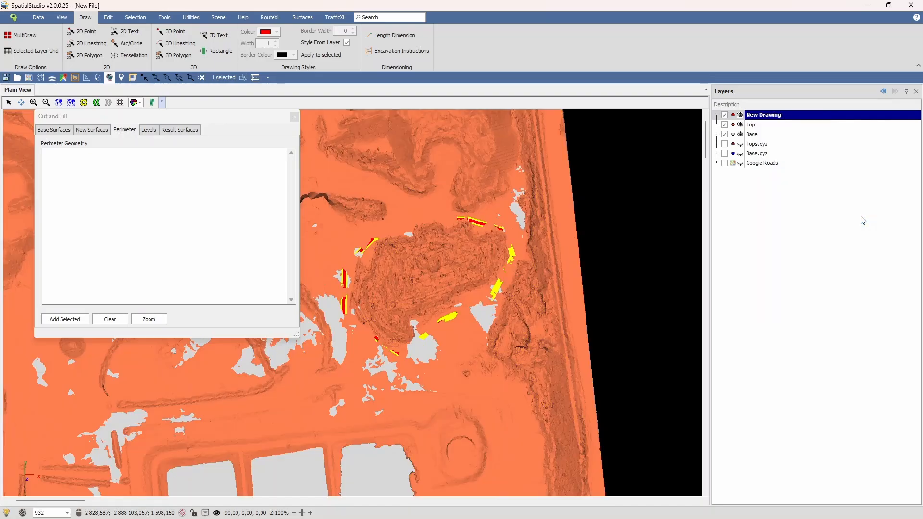
click(74, 320)
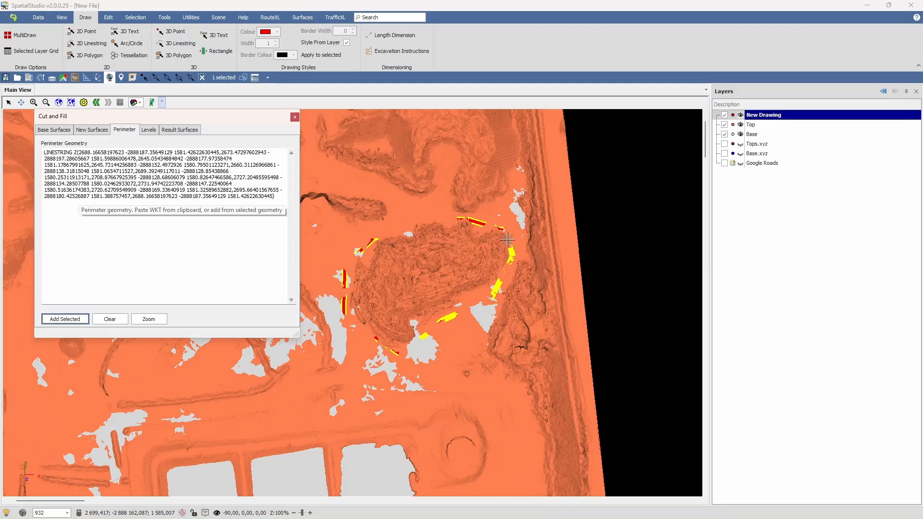
Calculate the cut and fill volumes inside the perimeter without defining any separate levels
click(149, 130)
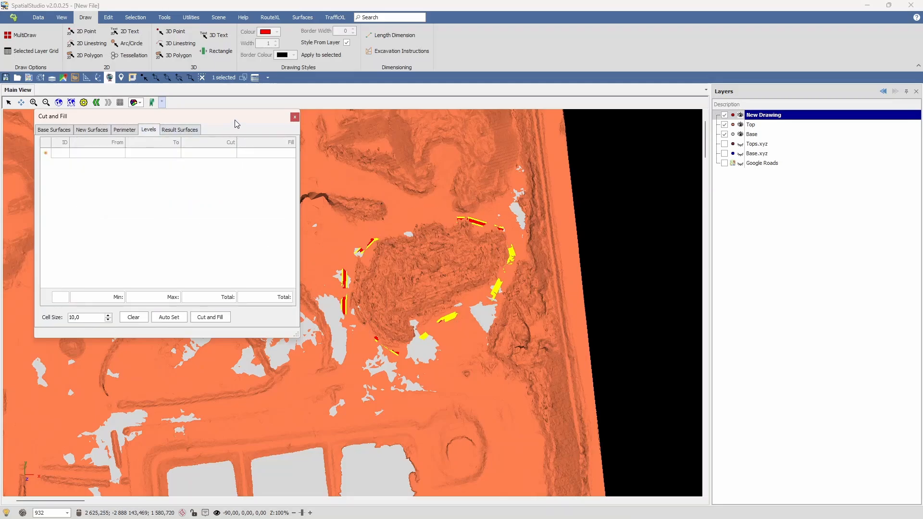
drag(233, 124, 370, 123)
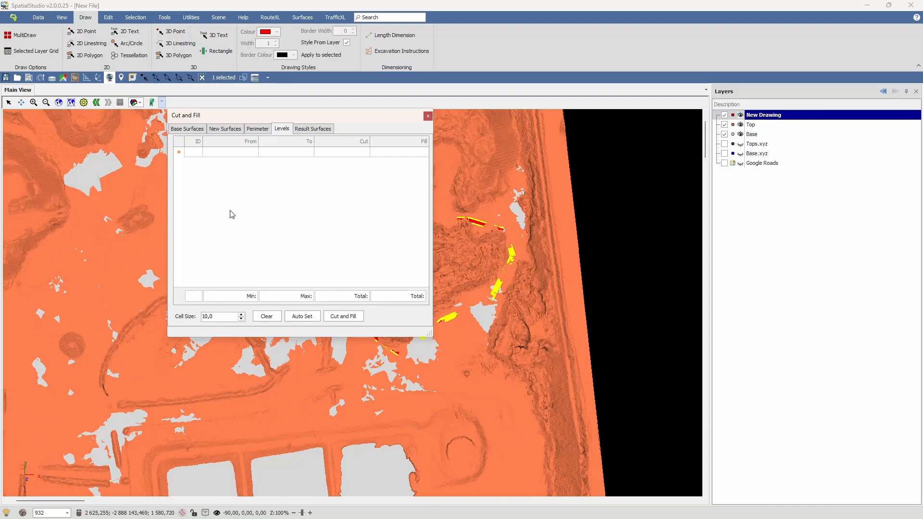
click(337, 316)
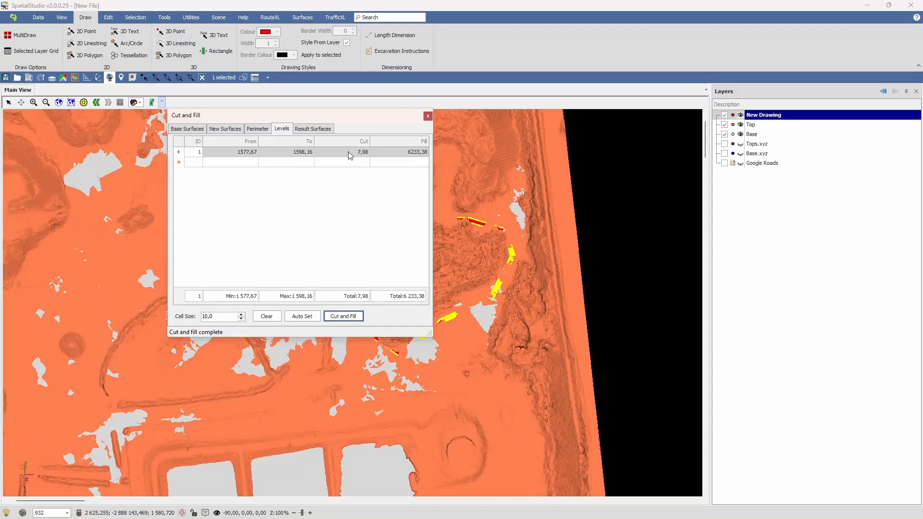
drag(369, 116, 274, 121)
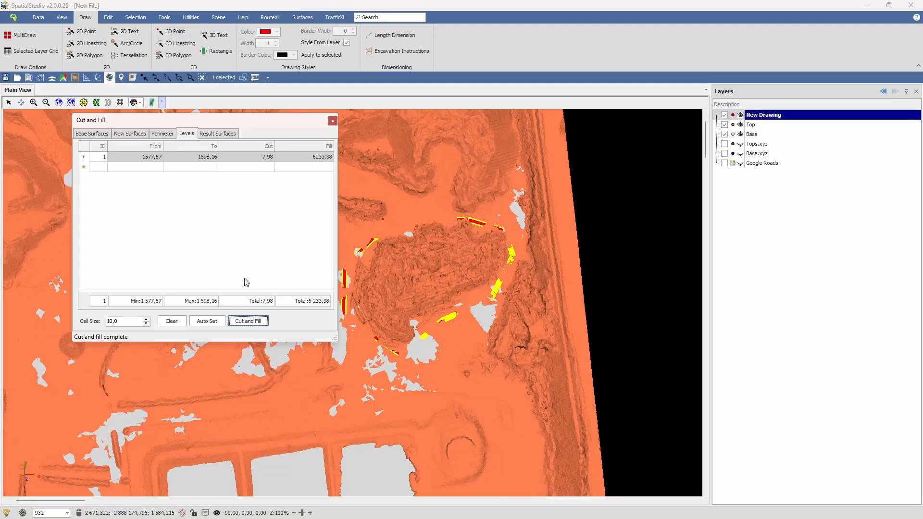
Auto-set two calculation levels at an interval of 10 between elevations 1578 and 1598
click(207, 325)
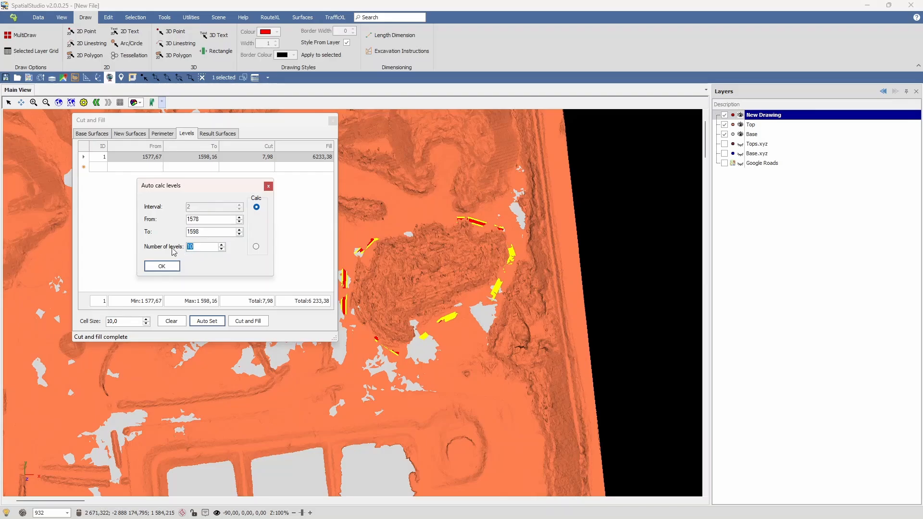
text(5)
click(209, 230)
click(257, 247)
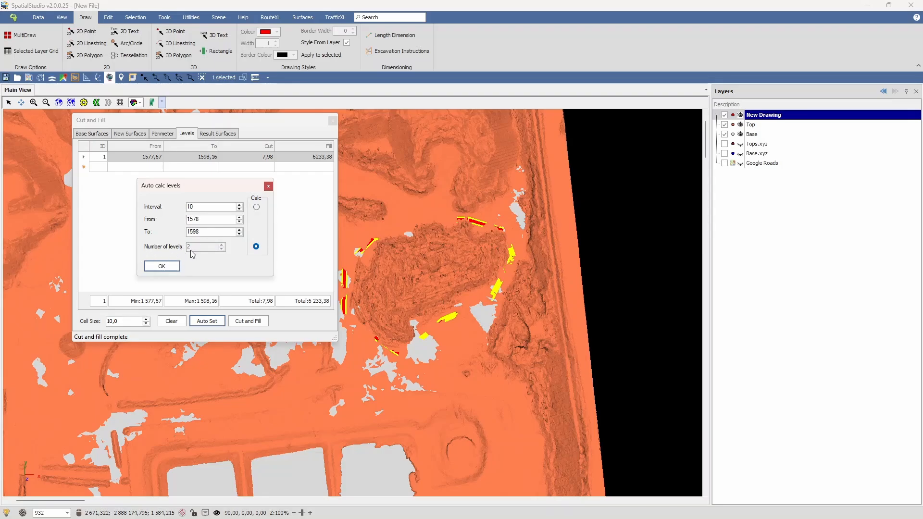
click(256, 208)
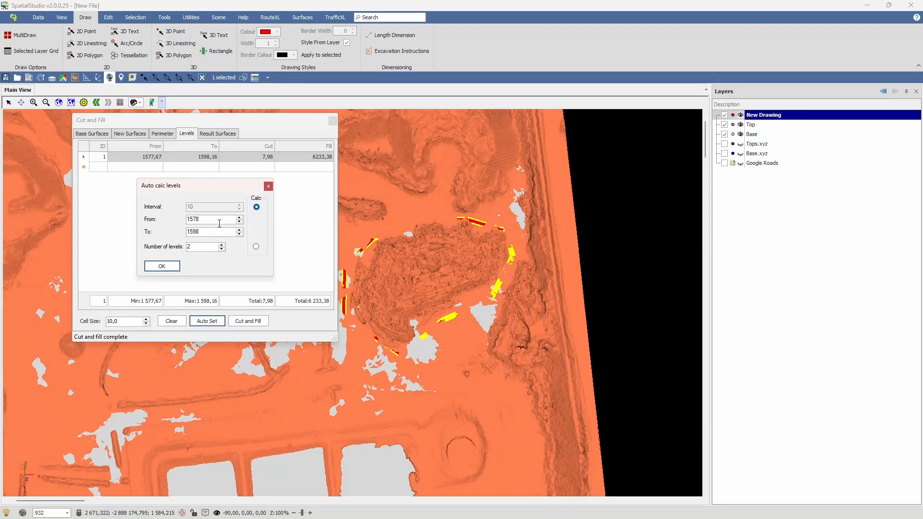
click(163, 266)
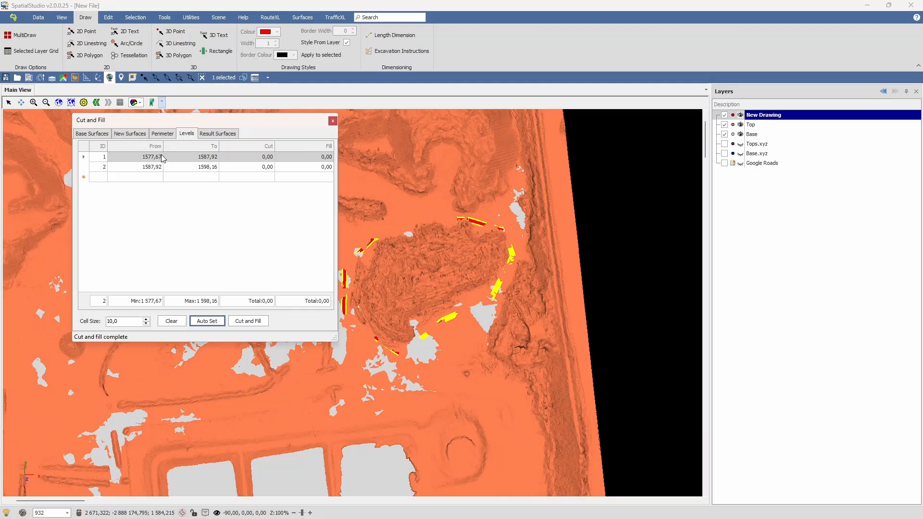
Calculate the cut and fill for the two levels and check each level's volumes
click(252, 323)
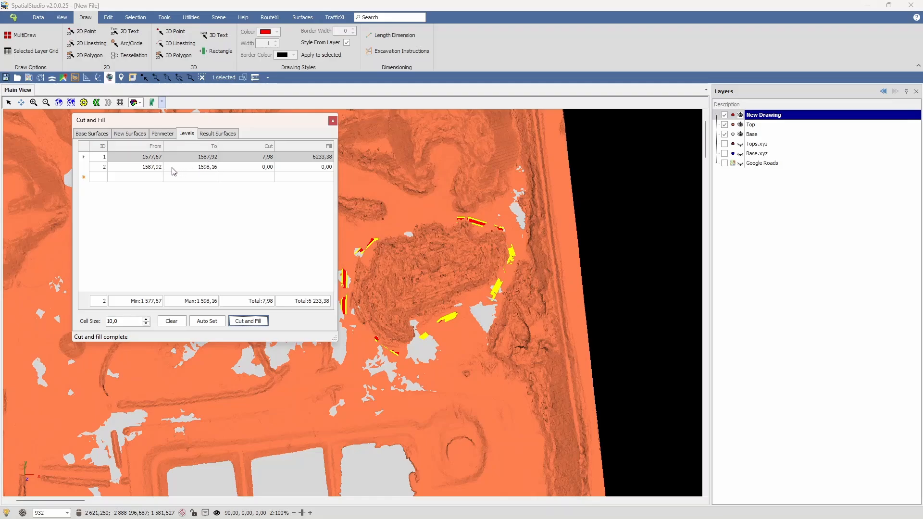
click(86, 168)
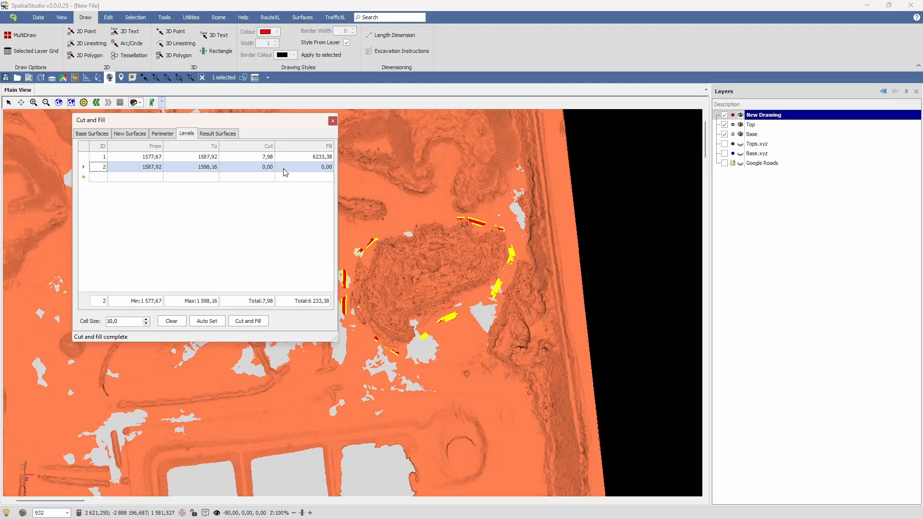
click(268, 161)
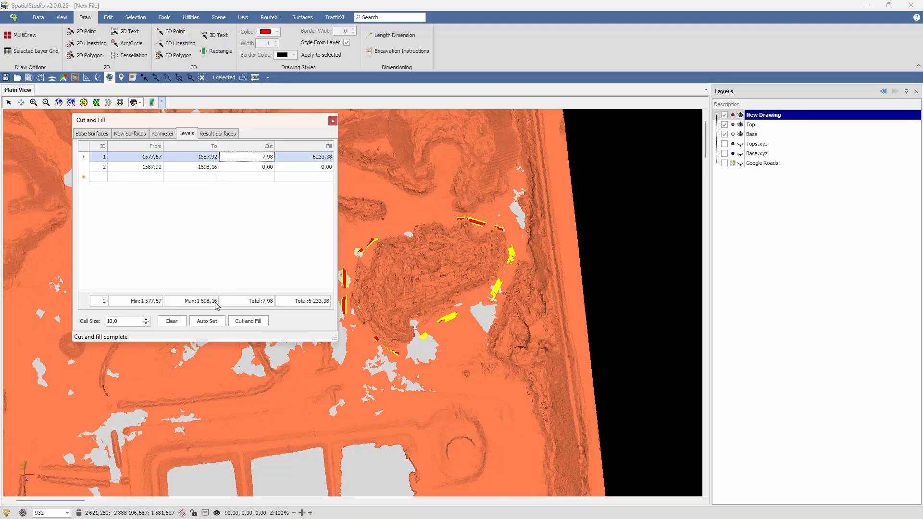
Auto-set five levels between elevations 1578 and 1598 and calculate the cut and fill for them
click(207, 321)
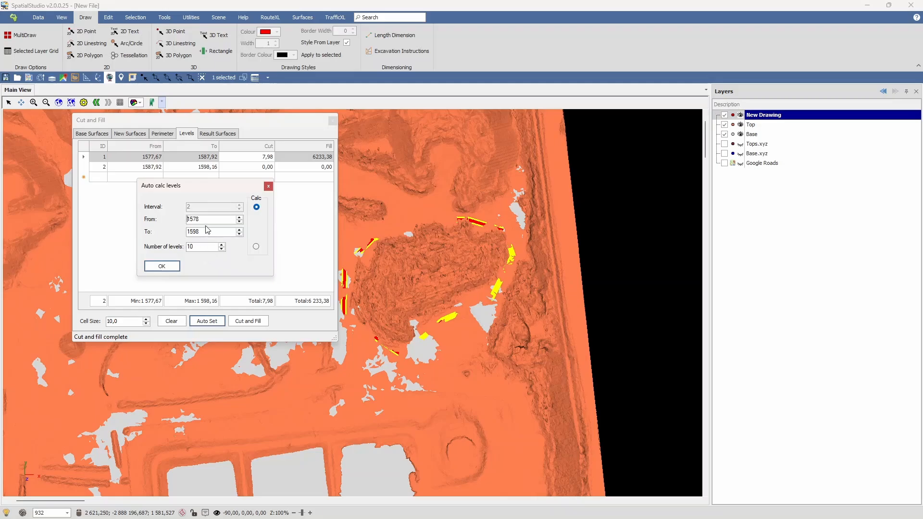
double_click(198, 248)
text(5)
click(176, 269)
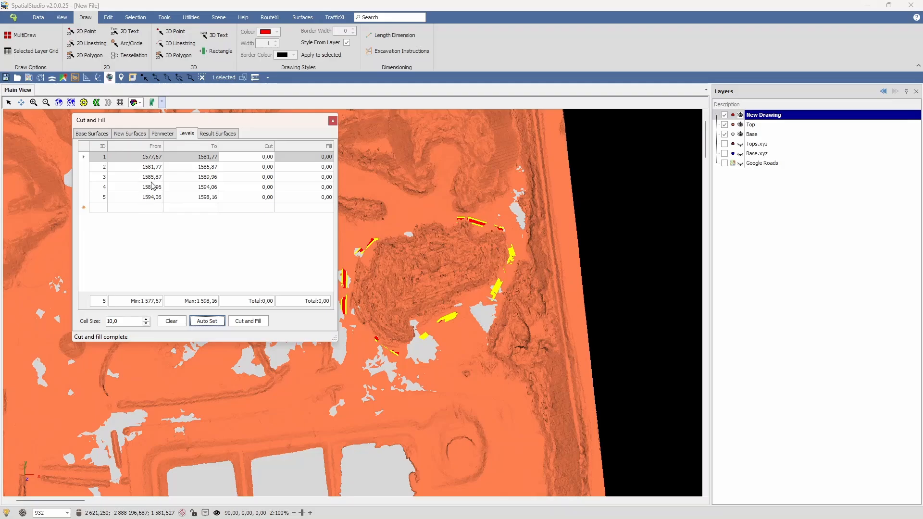
click(248, 321)
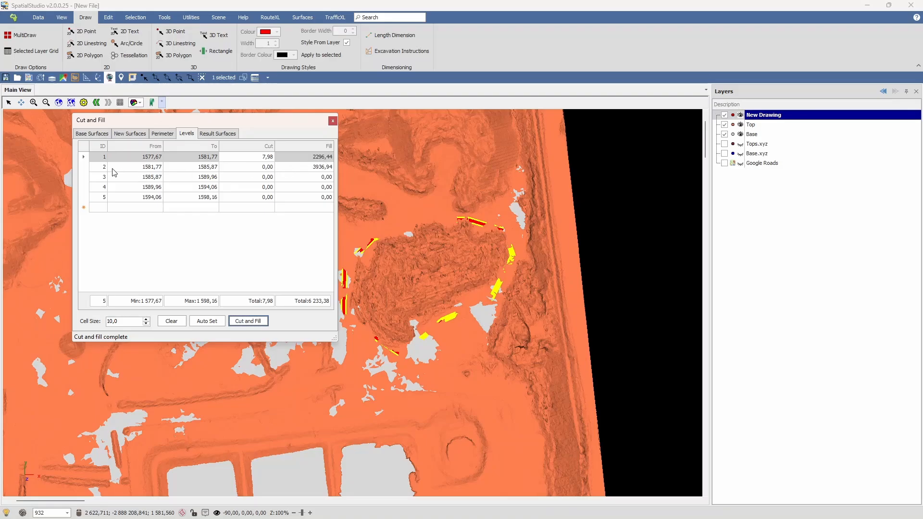
Examine the cut and fill volumes of levels 2 to 5 one after another
click(84, 168)
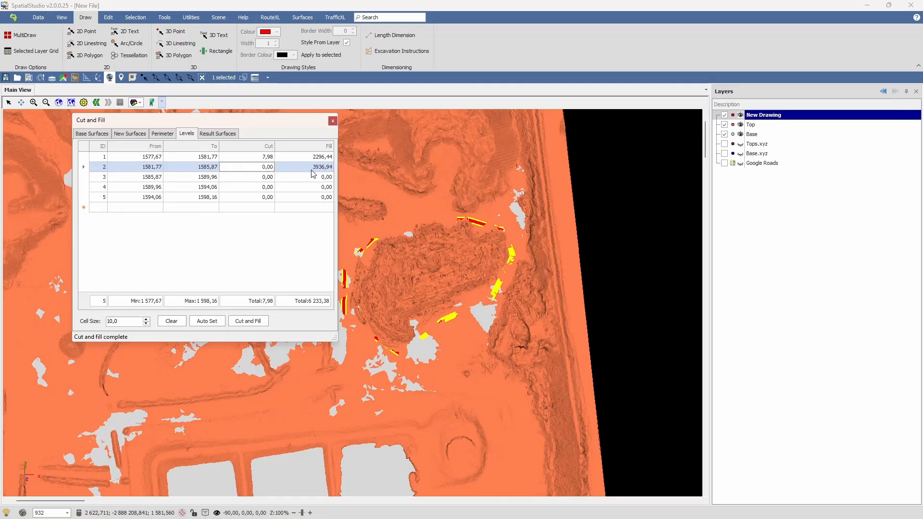
click(268, 177)
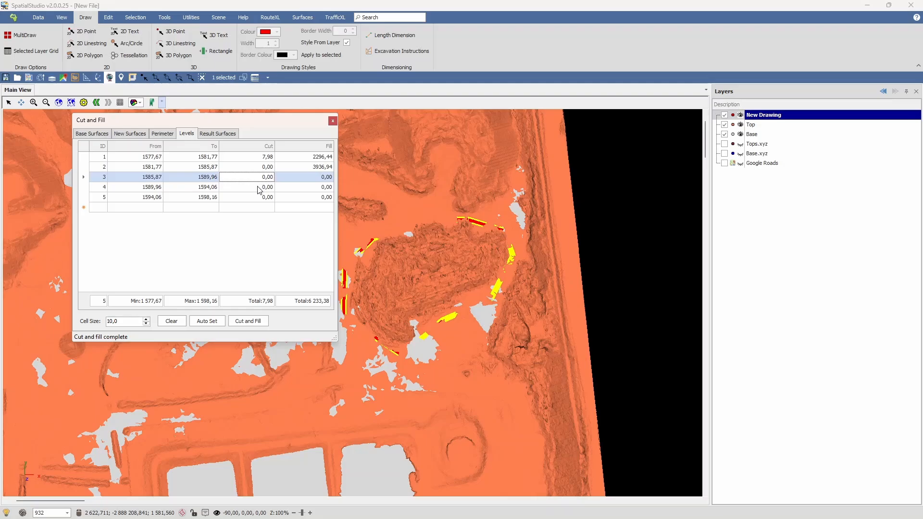
click(258, 188)
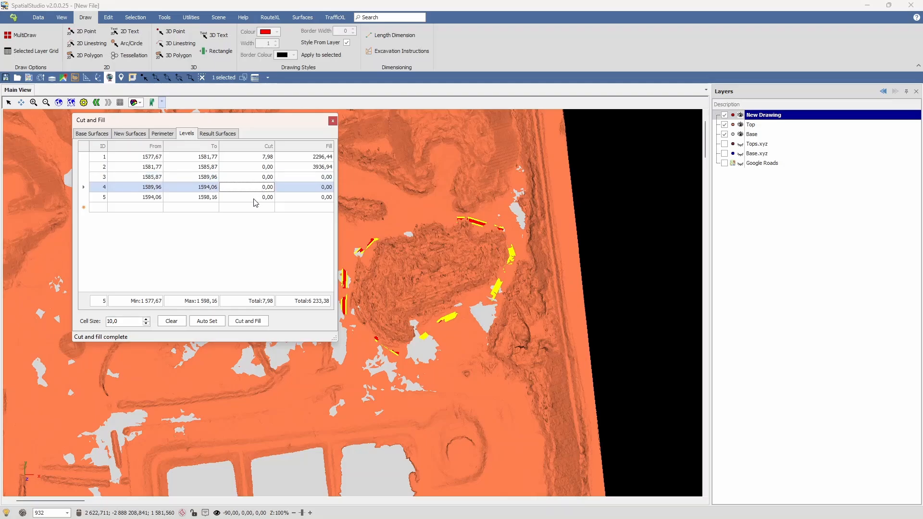
click(254, 198)
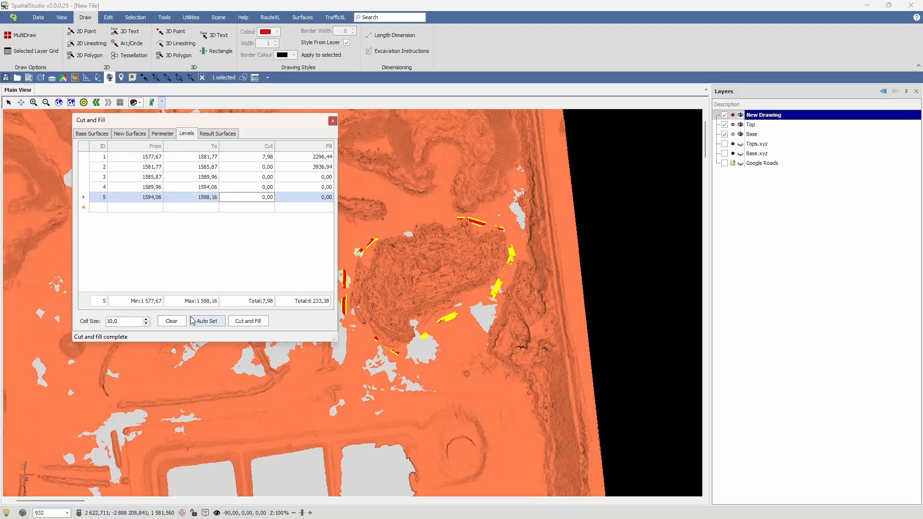
Clear all the defined levels and recalculate the cut and fill over the full elevation range
click(172, 321)
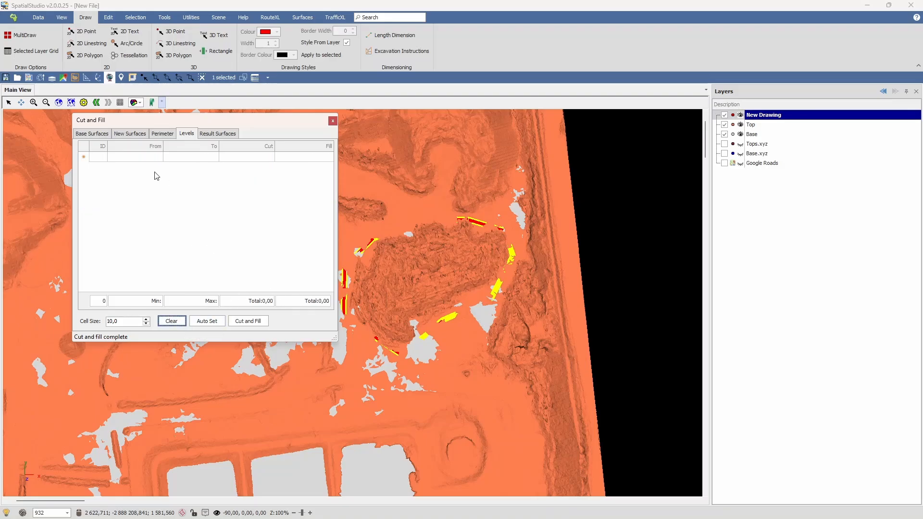
click(256, 321)
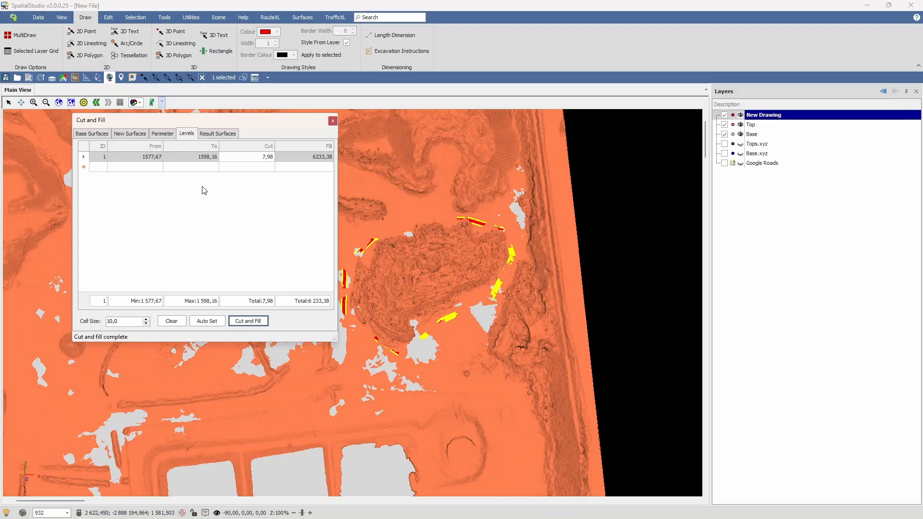
Review the result surfaces list and the single level's cut and fill volumes
click(222, 135)
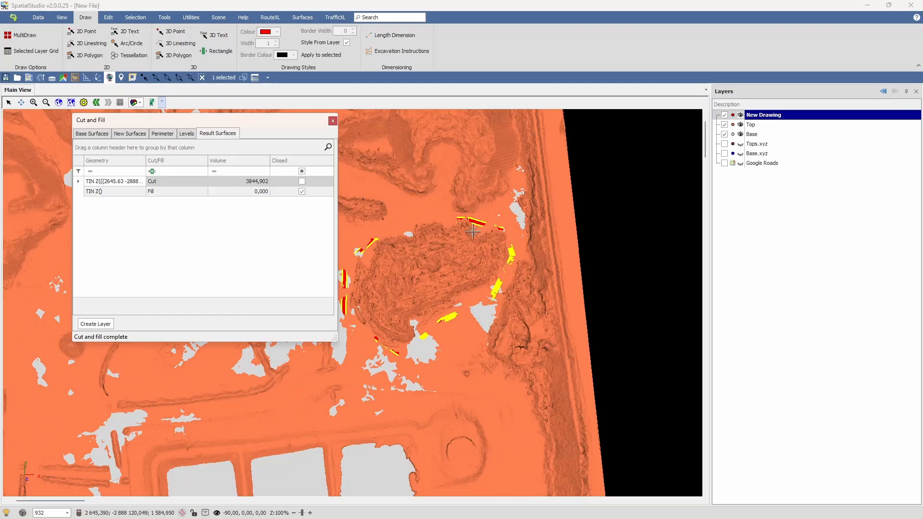
click(189, 135)
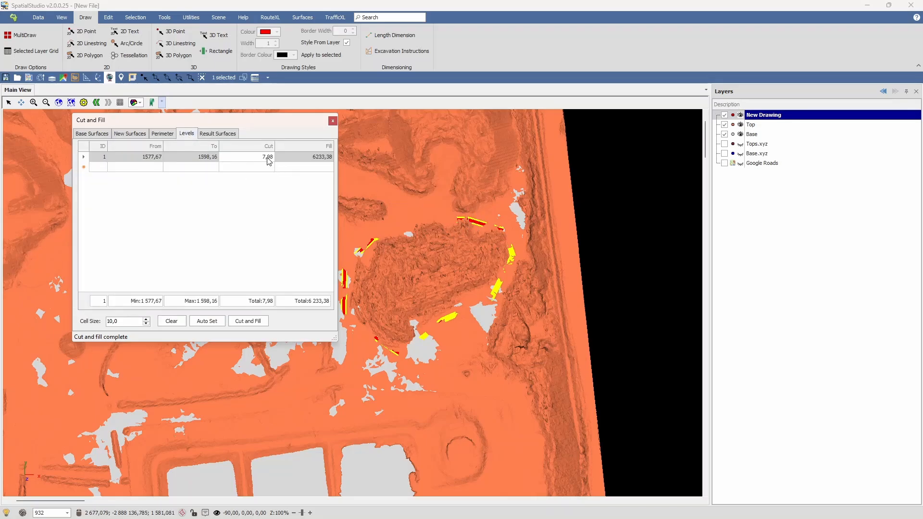
click(306, 160)
click(261, 157)
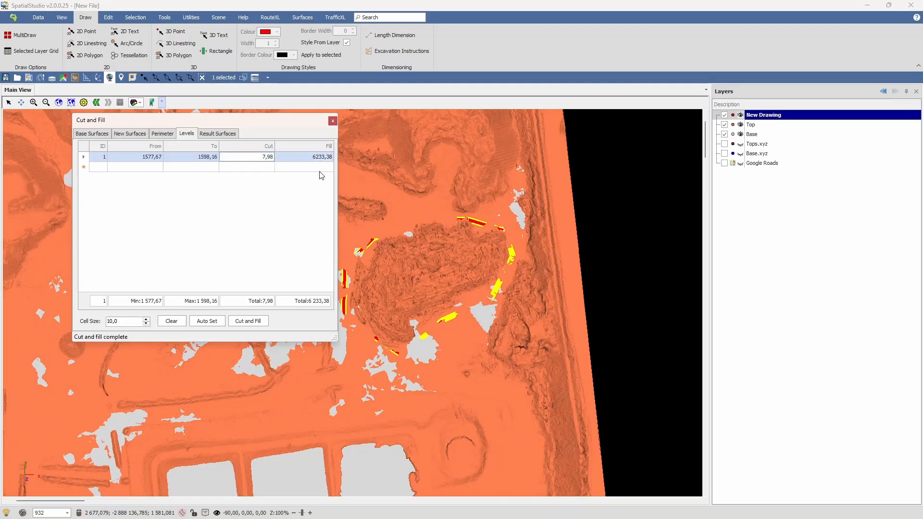
click(314, 159)
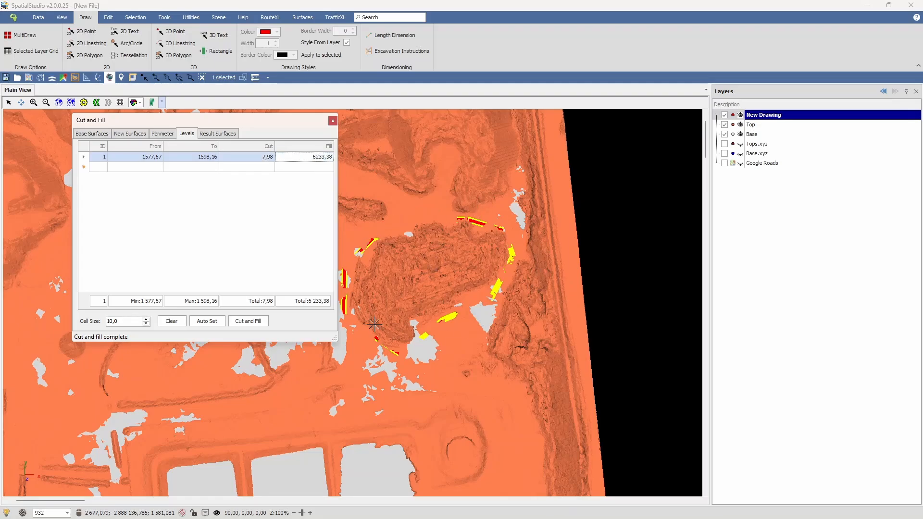
Create a new layer named CutandFill from the Cut and Fill result surfaces
click(218, 133)
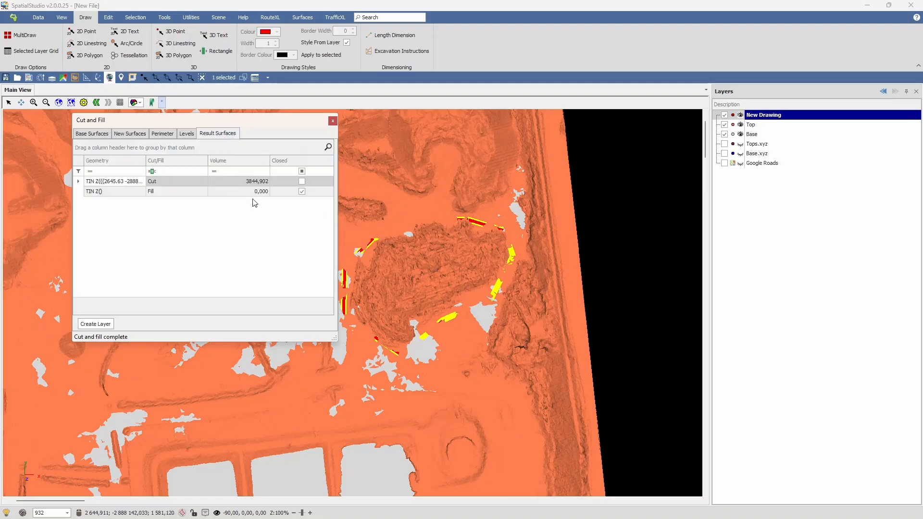
click(95, 324)
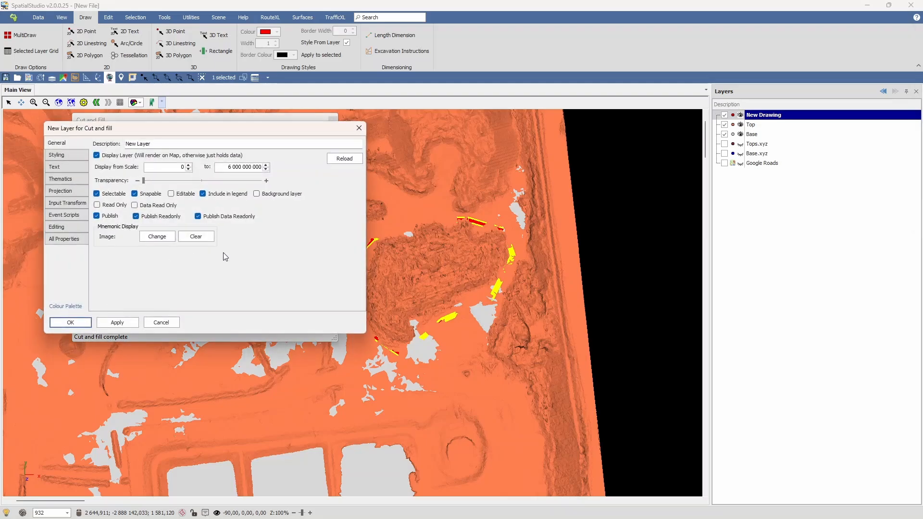
drag(153, 146, 81, 157)
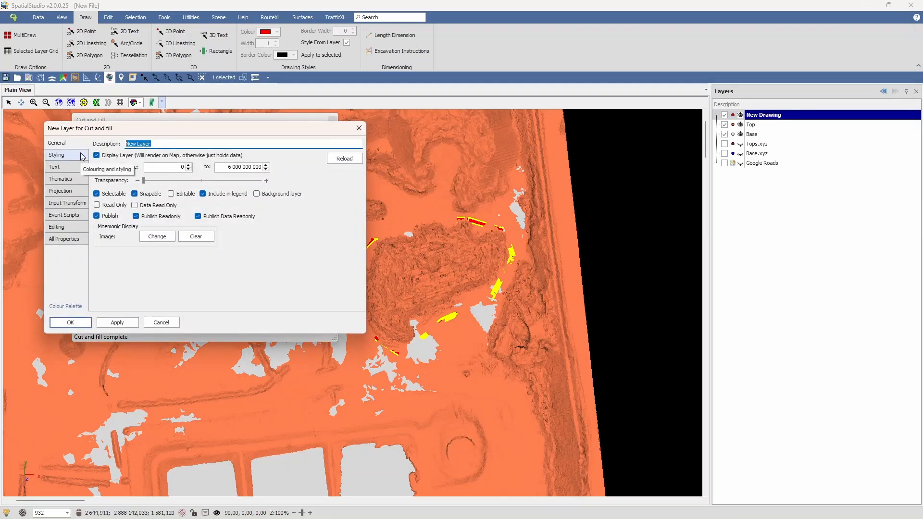
text(CutandFill)
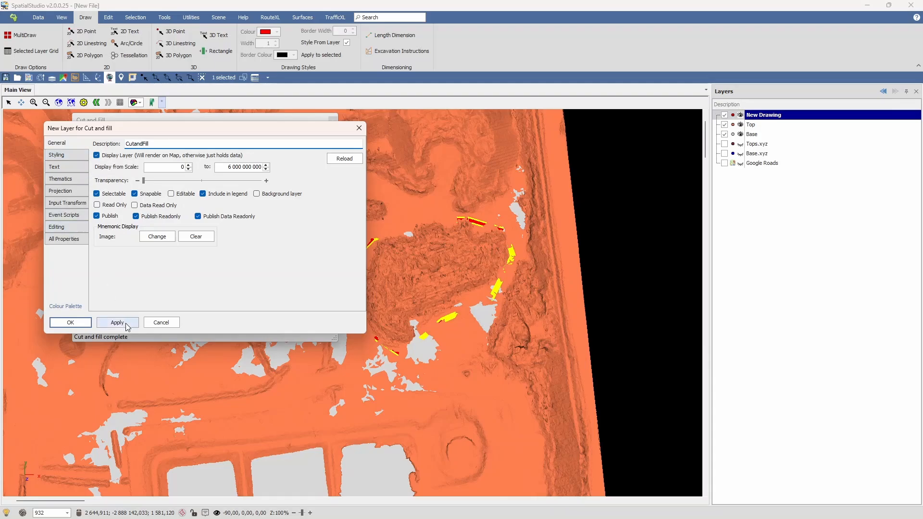
click(84, 323)
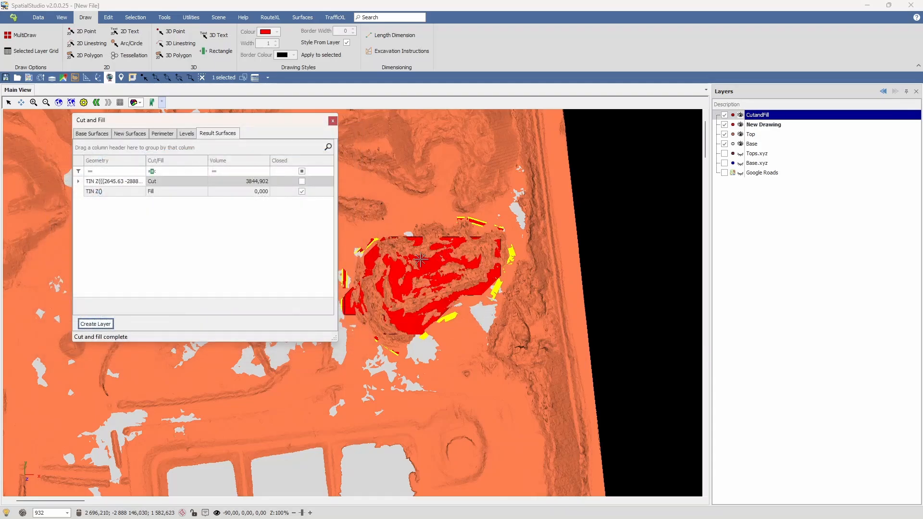
Close Cut and Fill and isolate the CutandFill surface by hiding the New Drawing, Top and Base layers
click(332, 121)
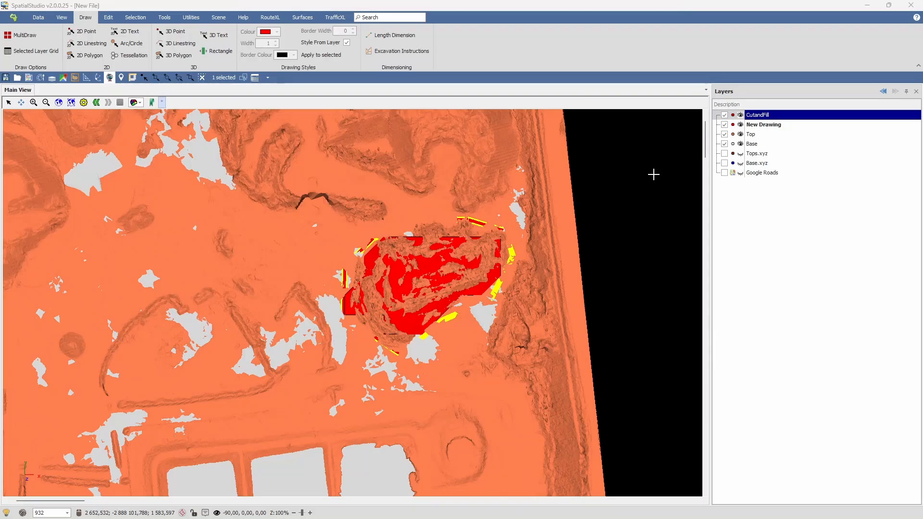
click(725, 125)
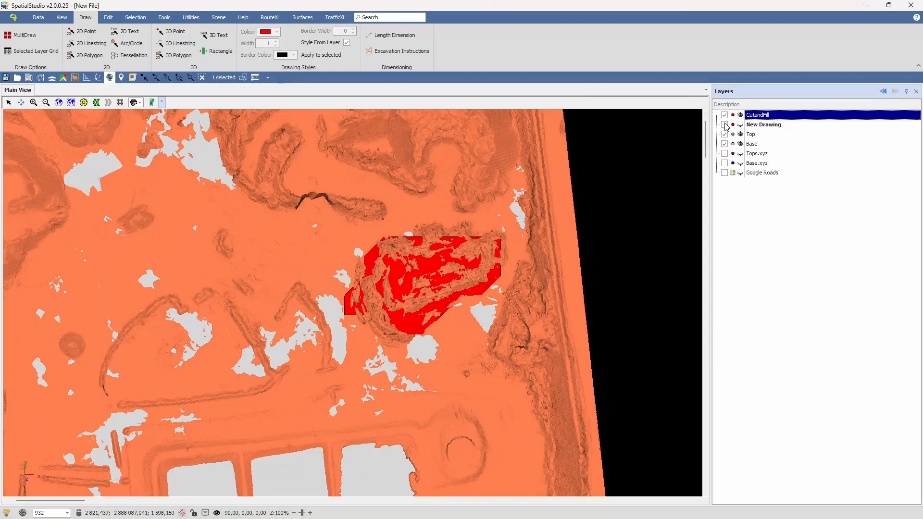
click(725, 134)
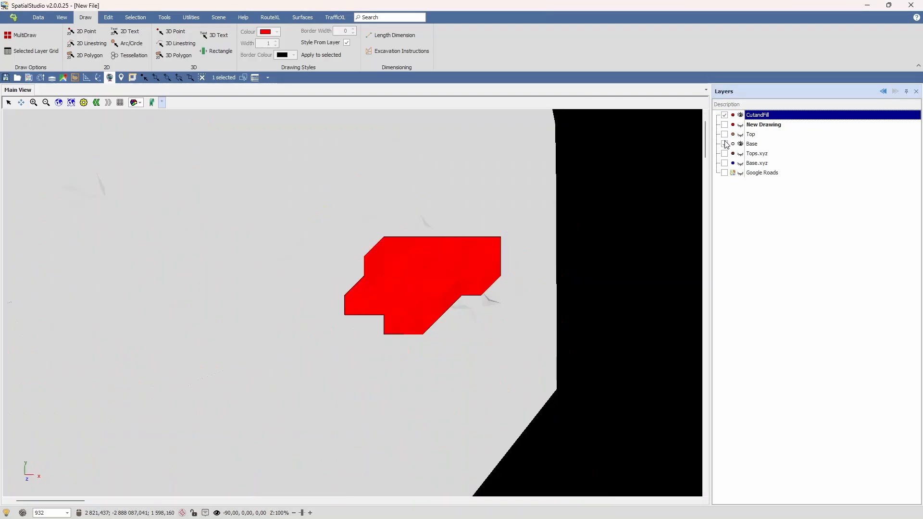
click(725, 144)
scroll(398, 287, up, 2)
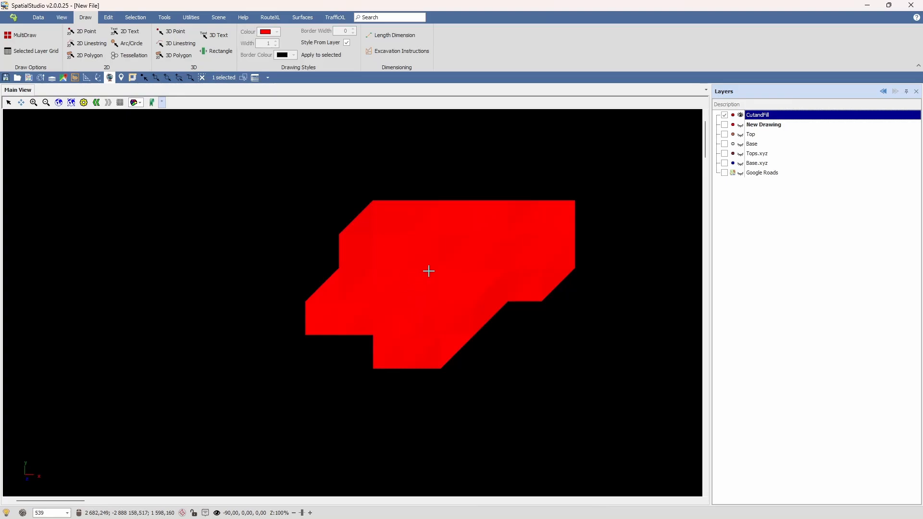
scroll(458, 325, up, 1)
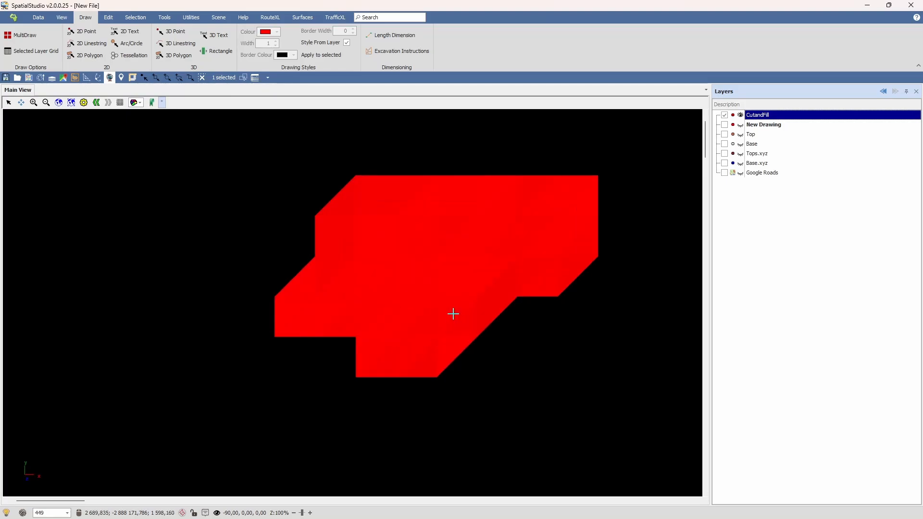
middle_drag(447, 307, 440, 377)
scroll(438, 371, up, 4)
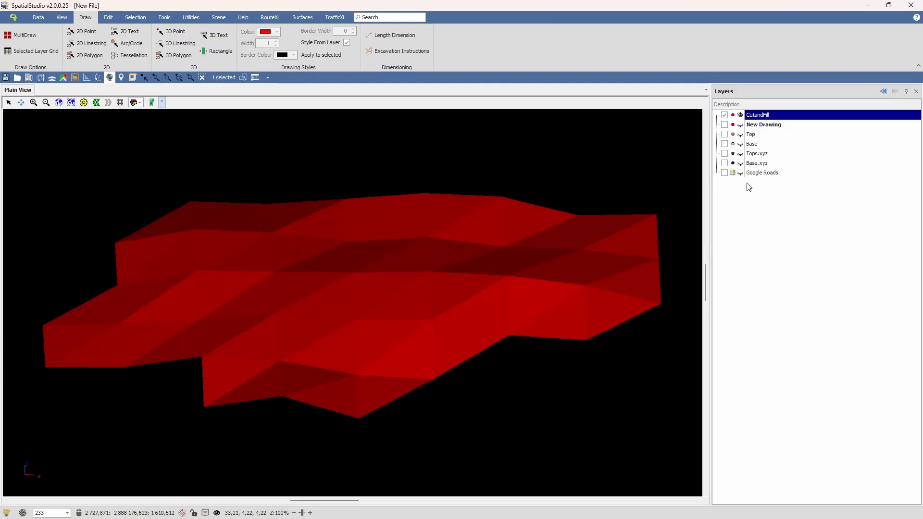
Toggle the Top and Base layers to compare them with the CutandFill surface in 3D, leaving both displayed
click(725, 134)
click(725, 143)
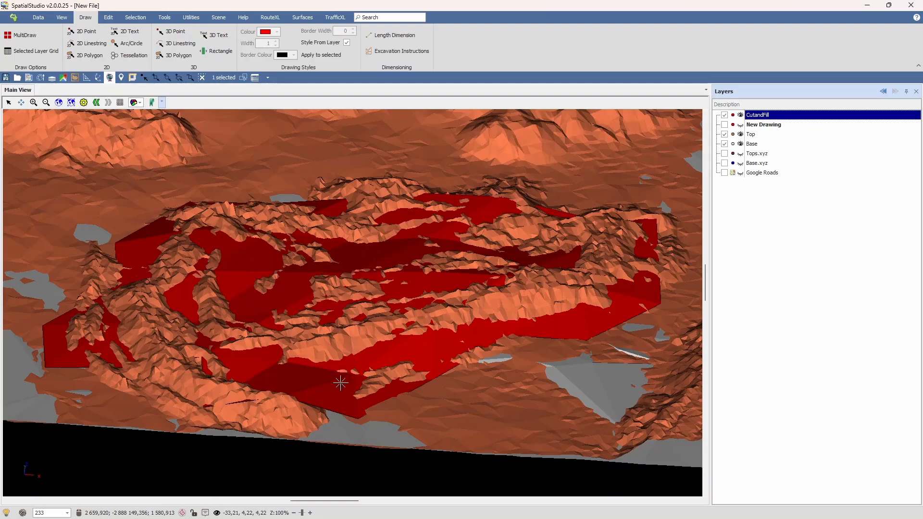
scroll(369, 331, down, 2)
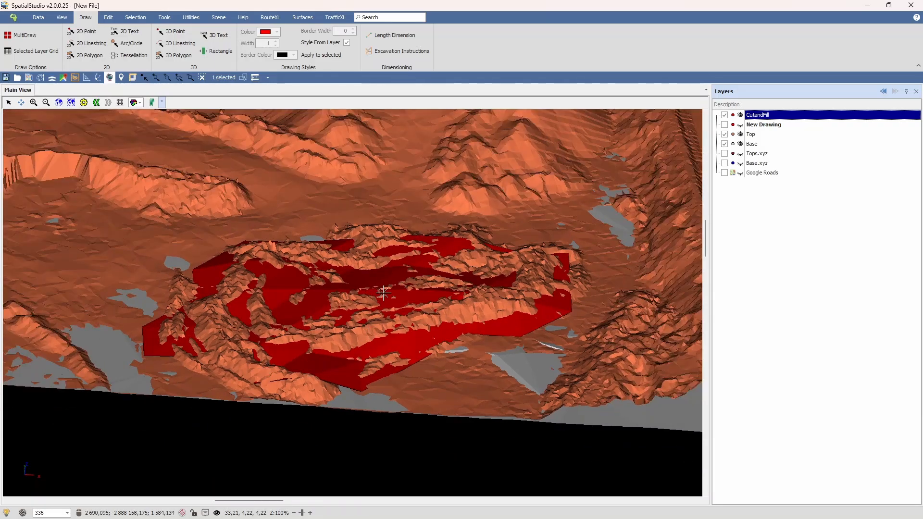
click(726, 135)
click(726, 143)
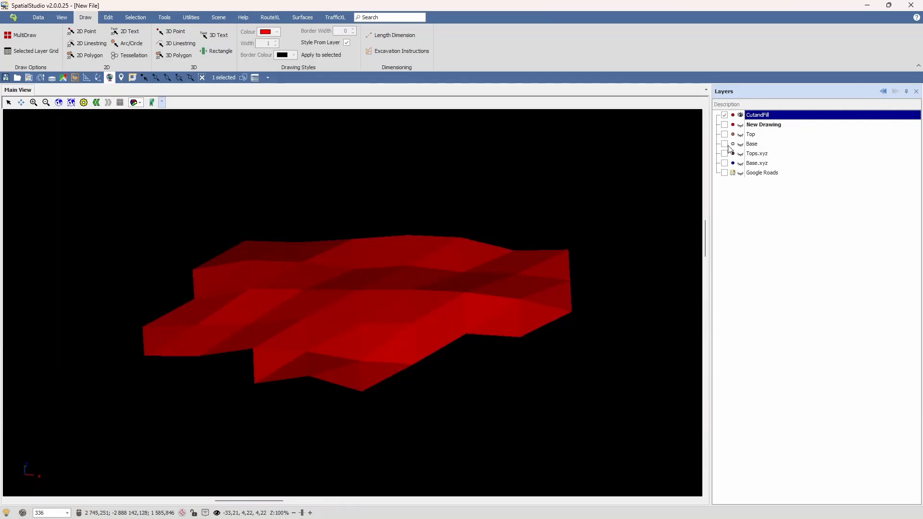
click(727, 144)
click(725, 135)
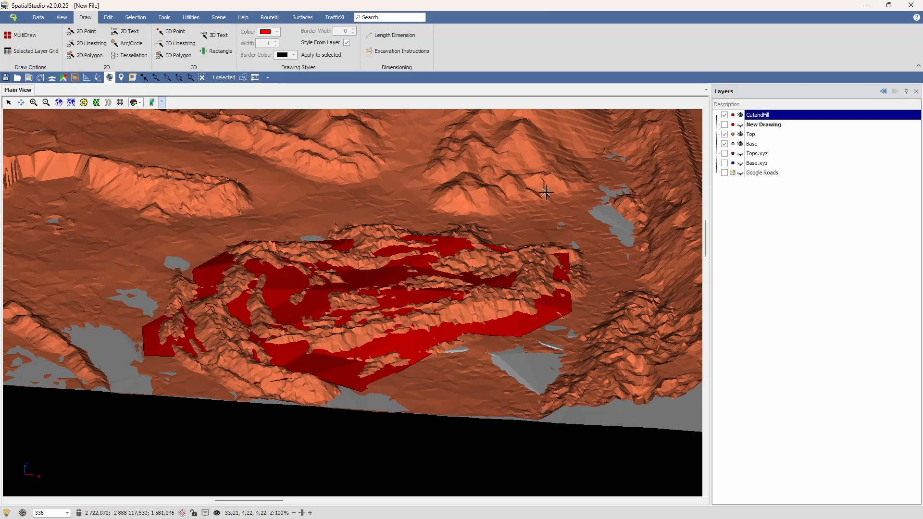
Return to the plan view of the stockpile and review the cut and fill volumes of the Cut and Fill level
key(t)
key(z)
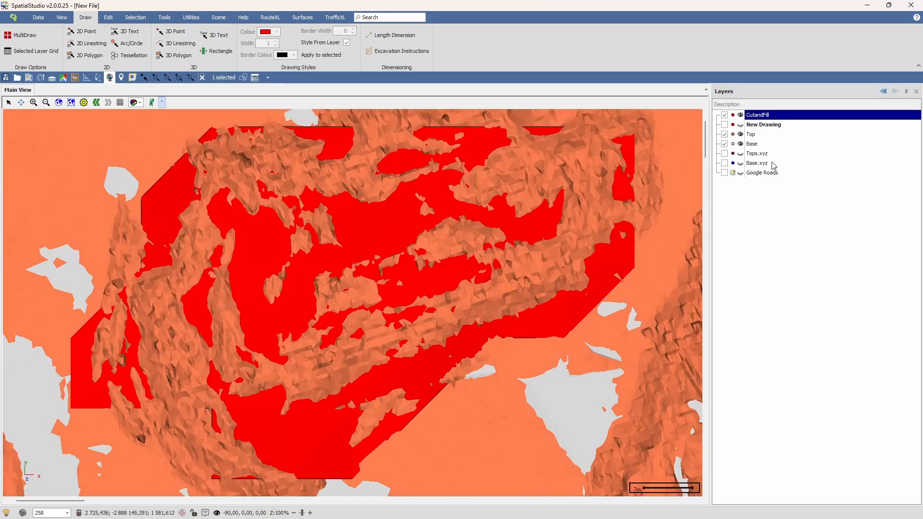
scroll(402, 293, down, 1)
scroll(463, 272, down, 2)
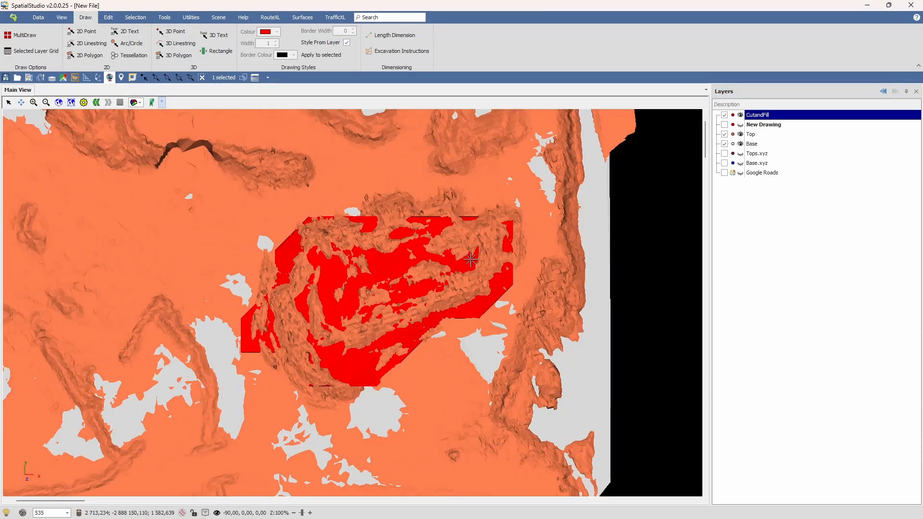
scroll(462, 272, up, 1)
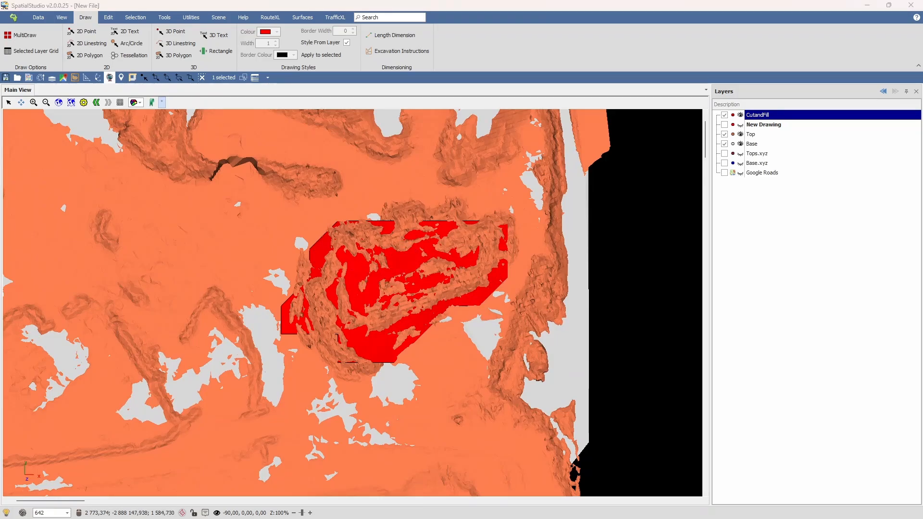
click(270, 144)
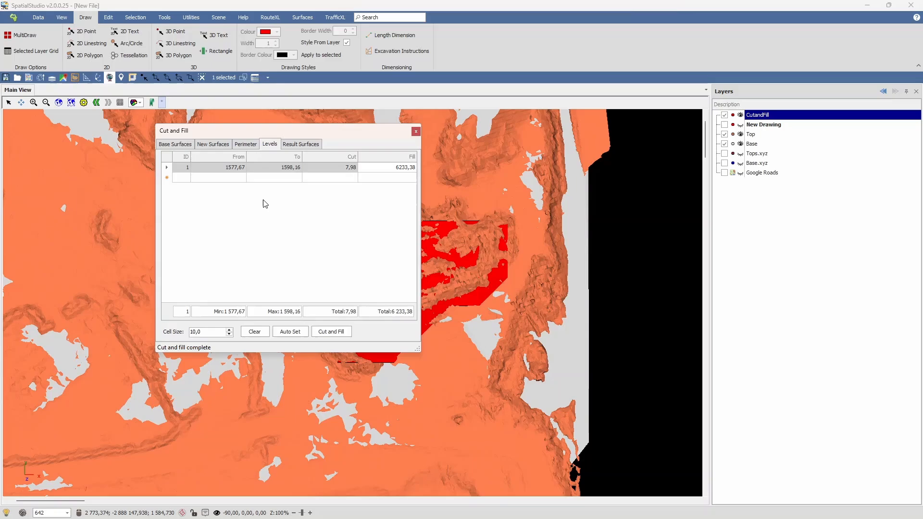
click(350, 172)
click(405, 171)
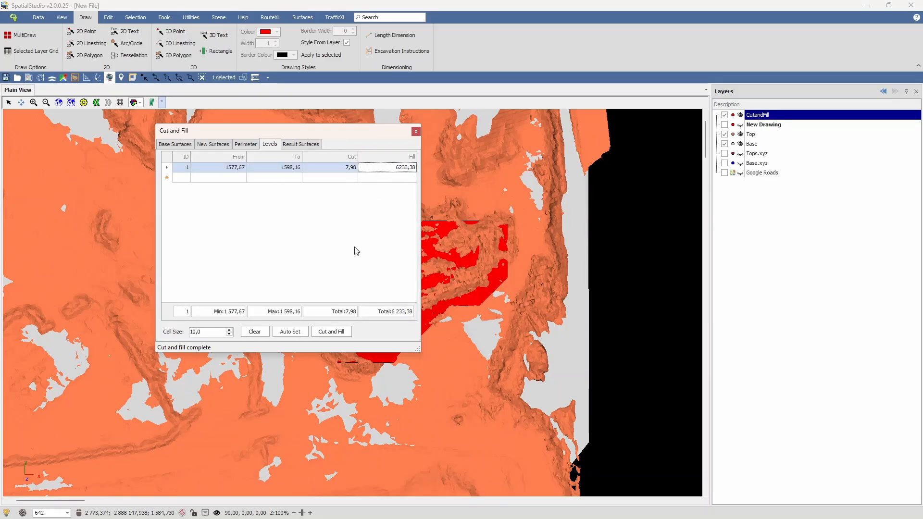